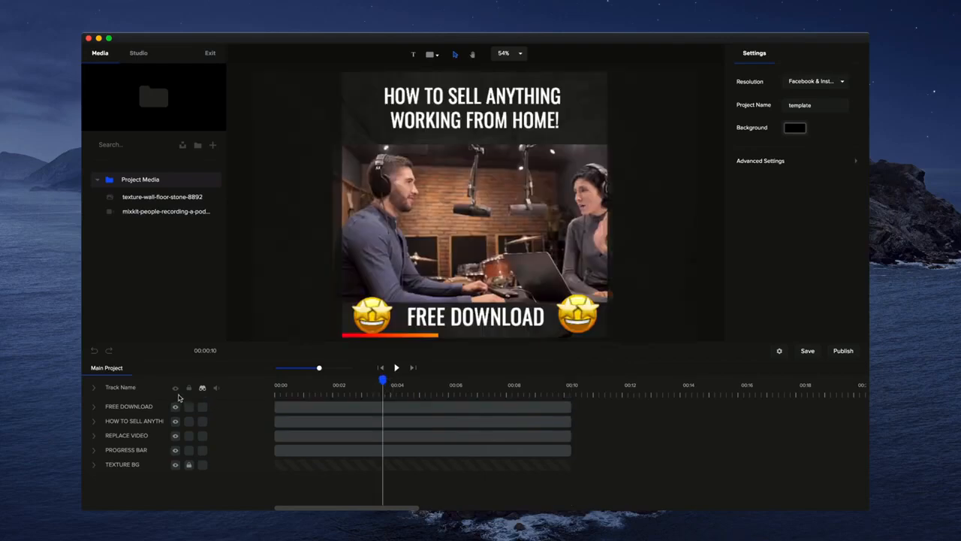
Reveal the hidden tracks in the timeline and delete the existing PROGRESS BAR track
left_click(202, 388)
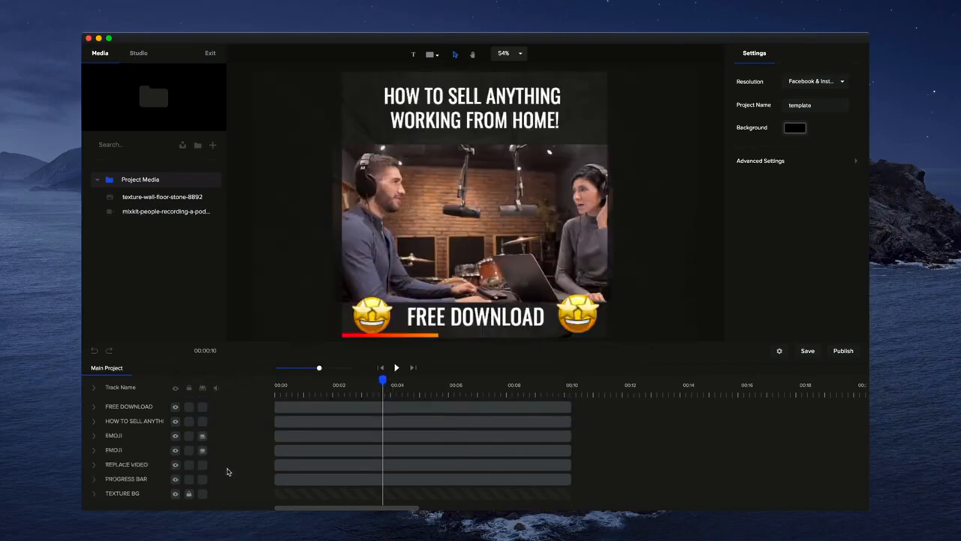
left_click(288, 477)
key("Delete")
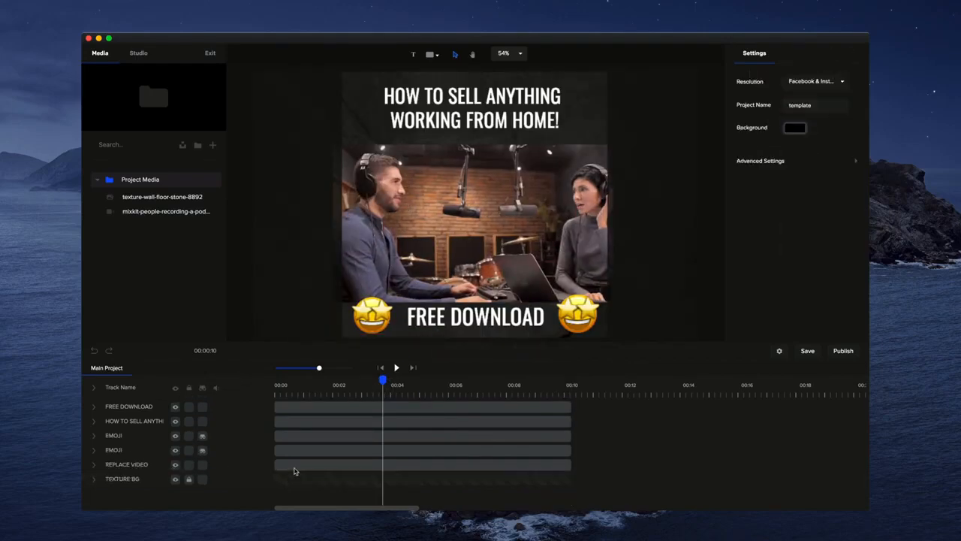
Add a rectangle shape at the start of the timeline and fit it to the full canvas width
left_click(382, 368)
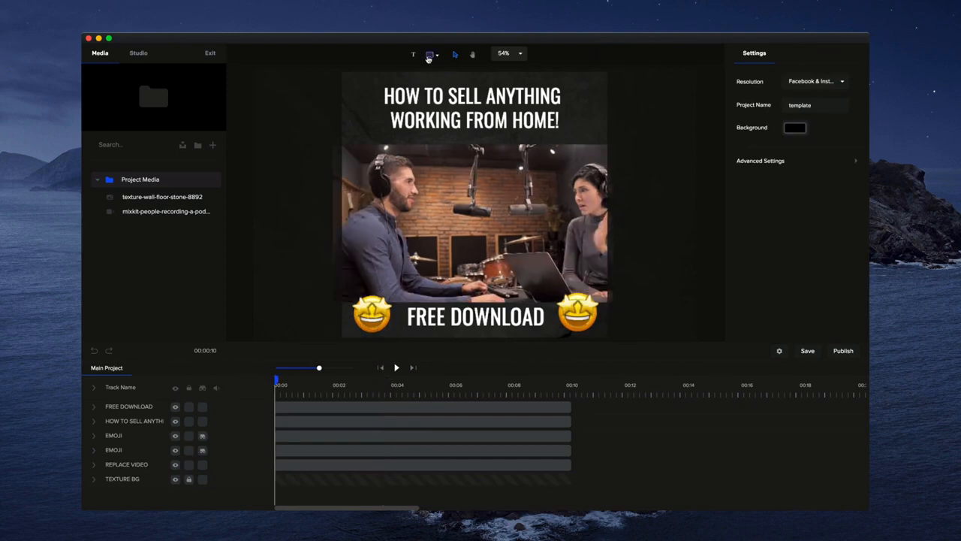
left_click(429, 56)
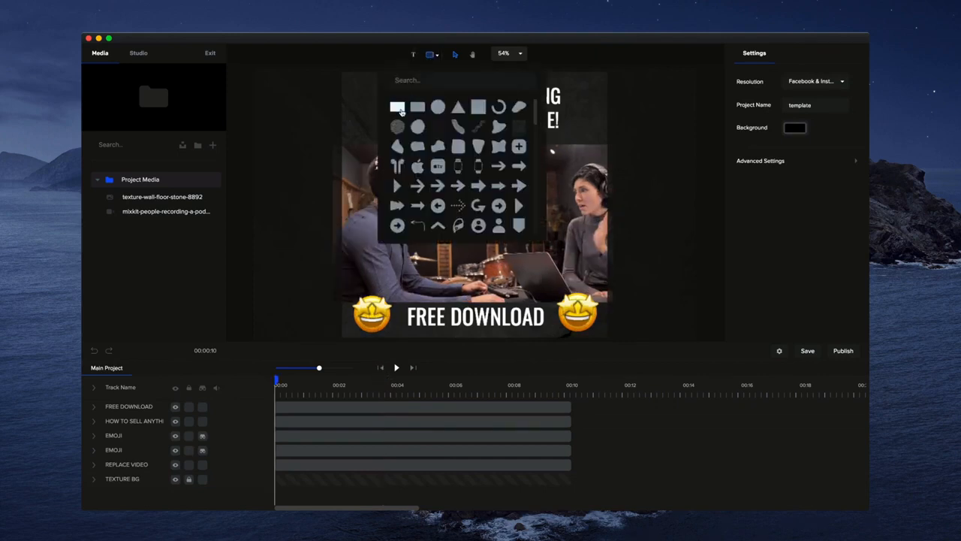
left_click(401, 111)
left_click(489, 218)
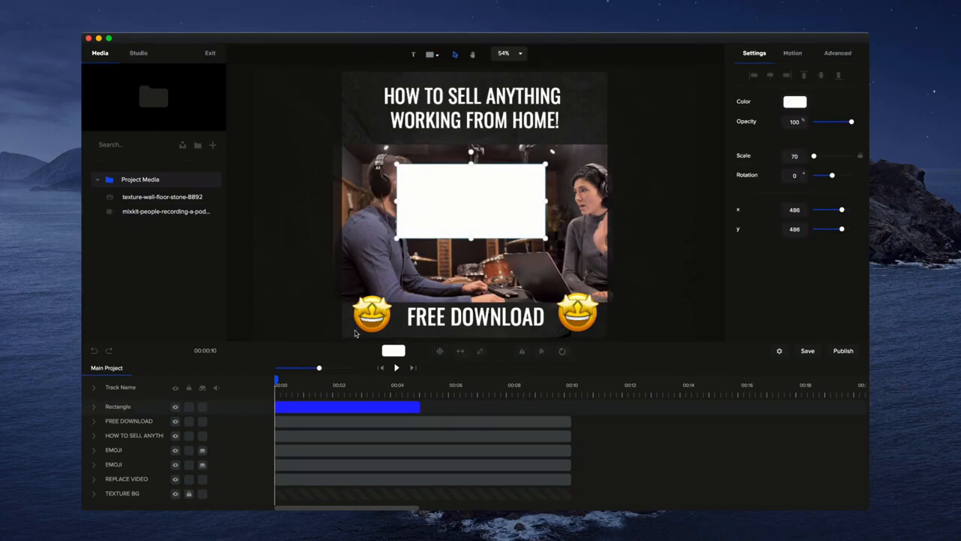
left_click(461, 352)
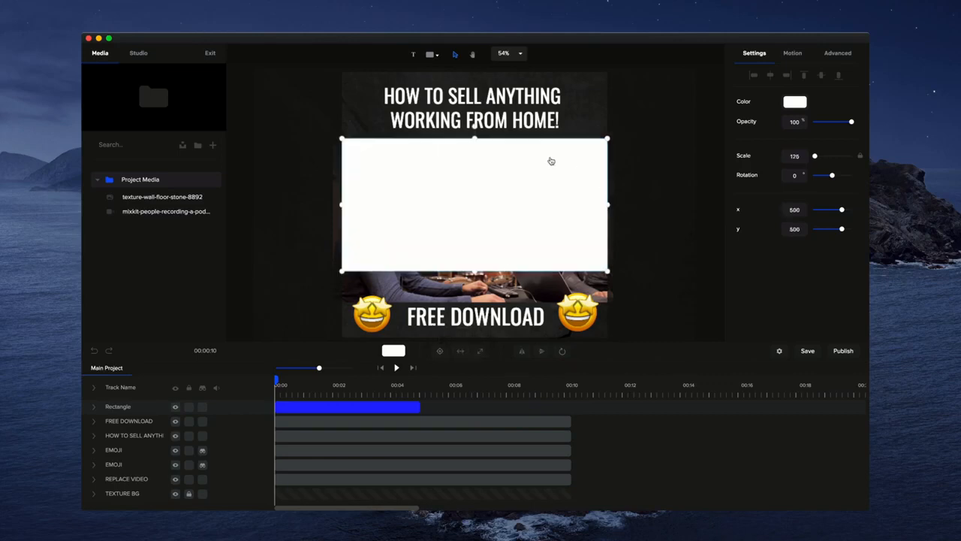
Flatten the white rectangle into a thin strip and align it to the bottom edge of the canvas
left_click_drag(473, 140, 470, 267)
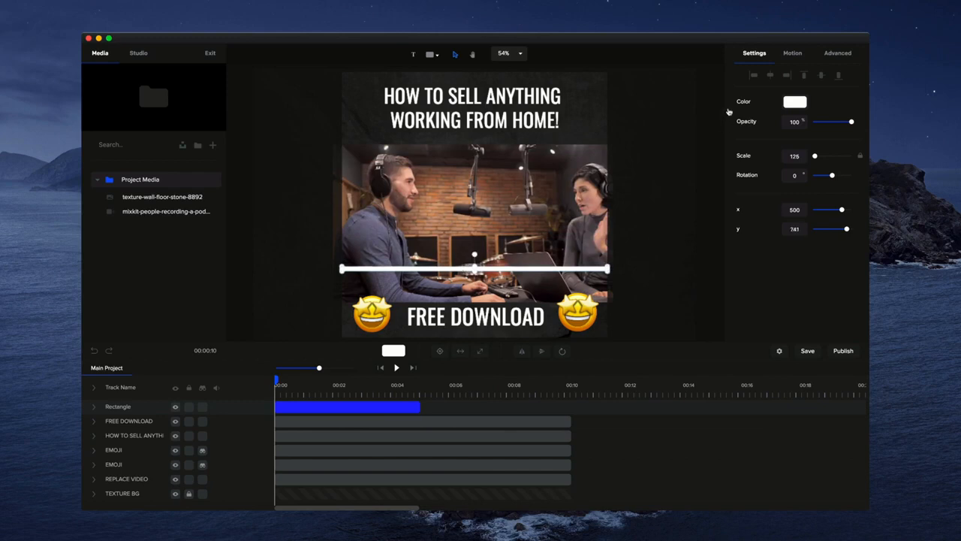
left_click(838, 77)
left_click(665, 252)
Make the strip slightly thinner from its upper edge and extend its clip to the 00:10 mark, matching the other tracks
scroll(539, 310, "up", 5)
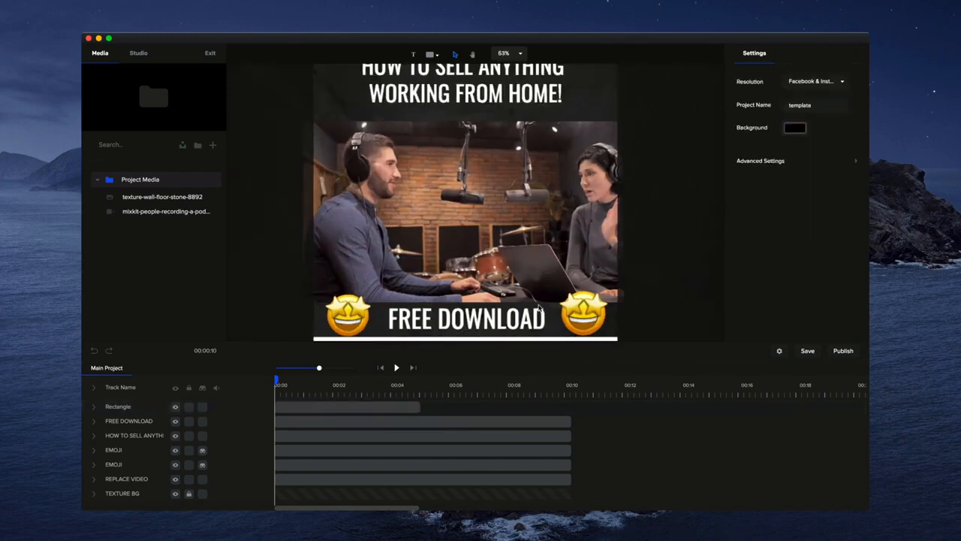
left_click_drag(538, 310, 575, 208)
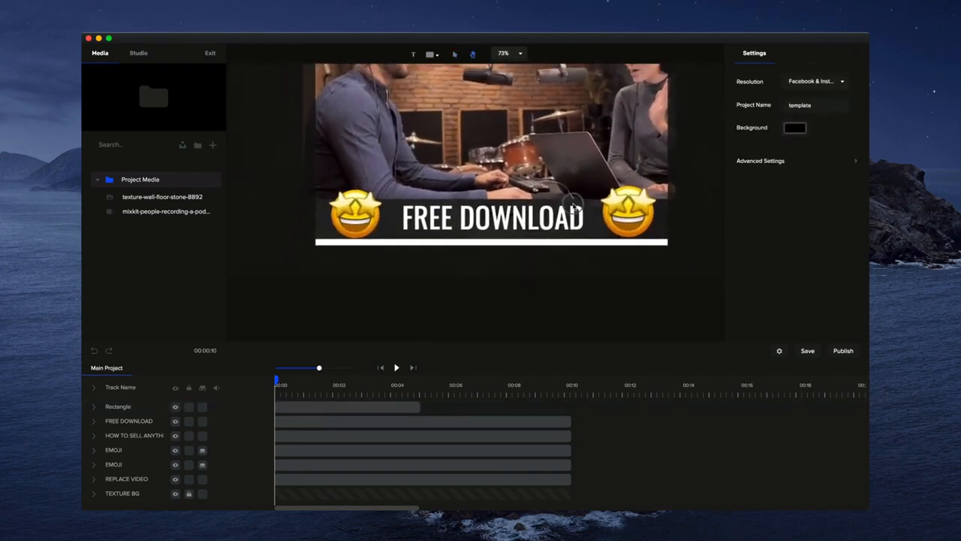
scroll(575, 209, "up", 2)
scroll(571, 216, "up", 1)
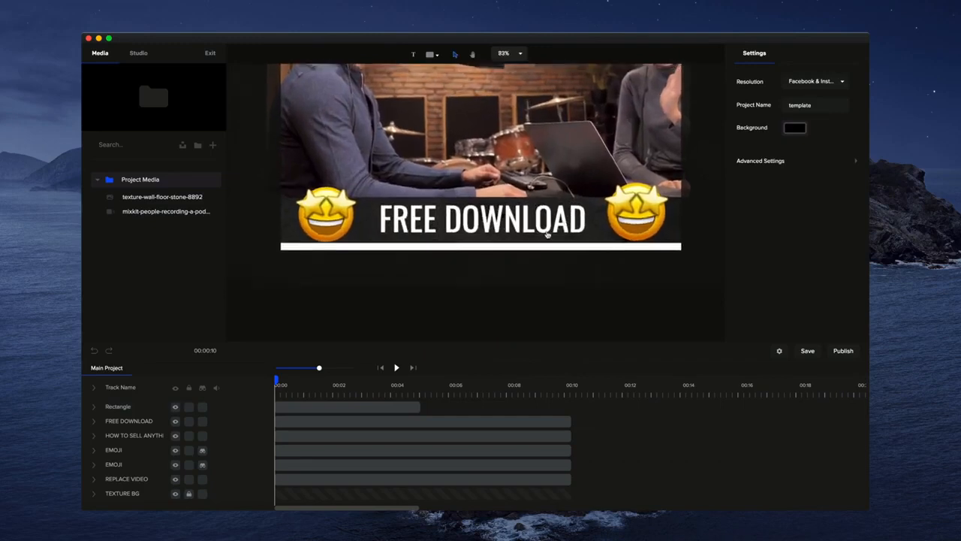
left_click(511, 248)
left_click_drag(481, 244, 481, 245)
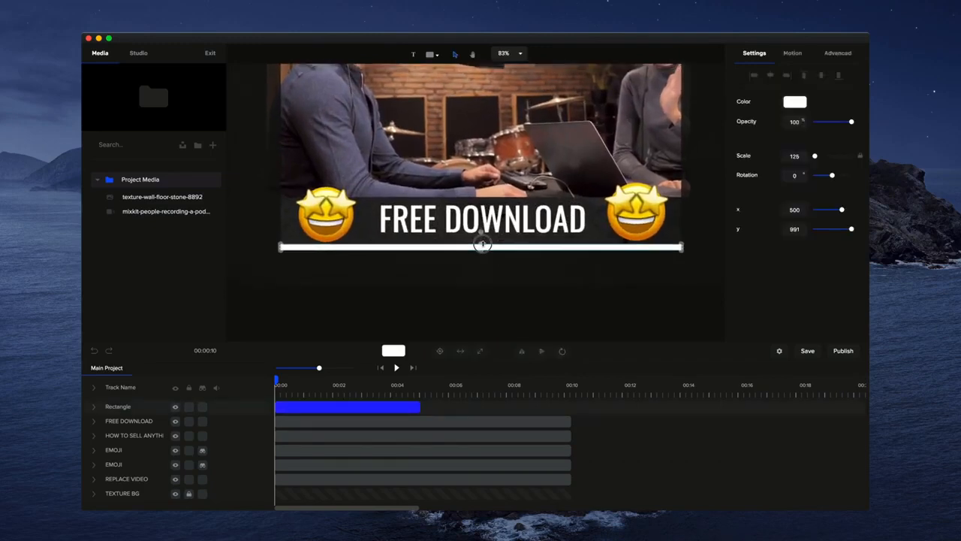
left_click_drag(420, 405, 568, 404)
left_click(564, 408)
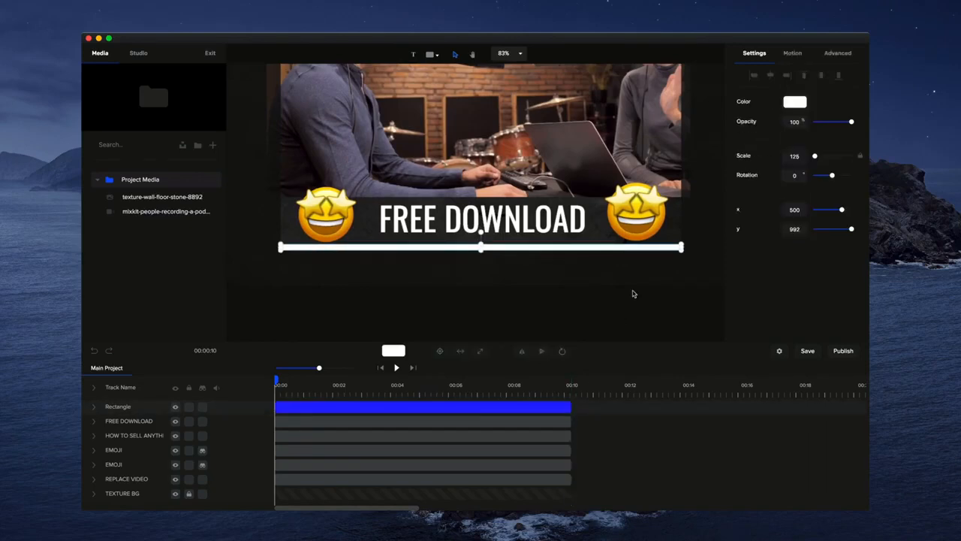
Give the strip a linear gradient fill from a deep violet-blue to a bright blue
left_click(796, 107)
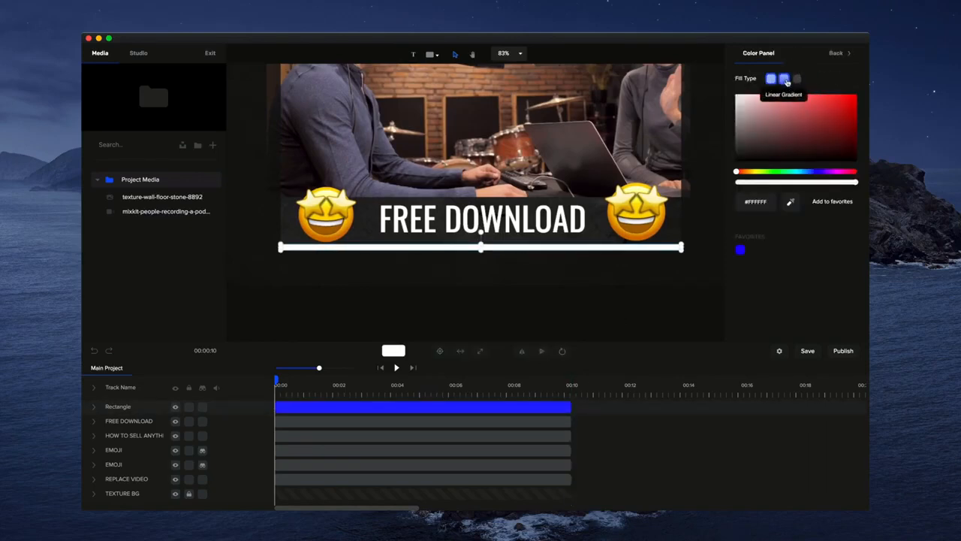
left_click(784, 78)
left_click(816, 171)
left_click(826, 117)
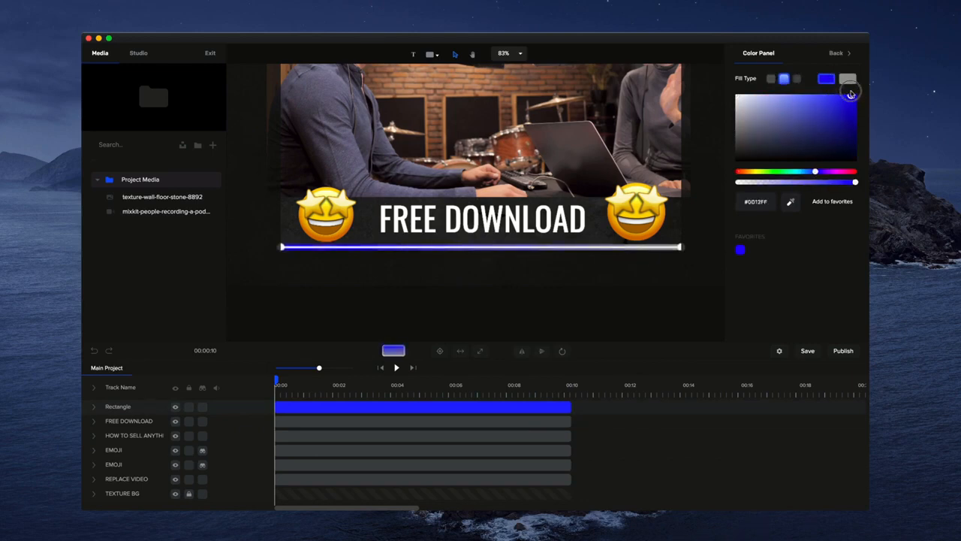
left_click(847, 79)
left_click(809, 171)
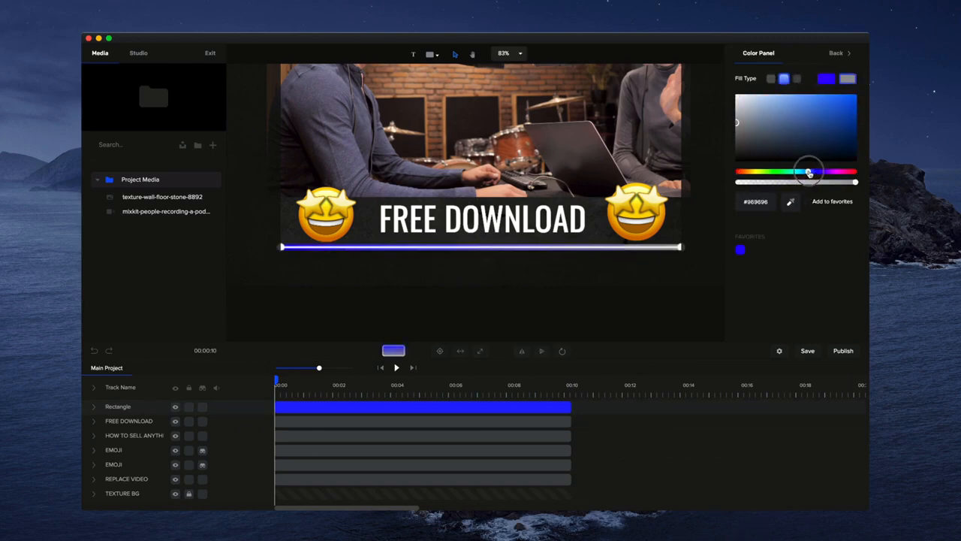
left_click(855, 96)
left_click(674, 284)
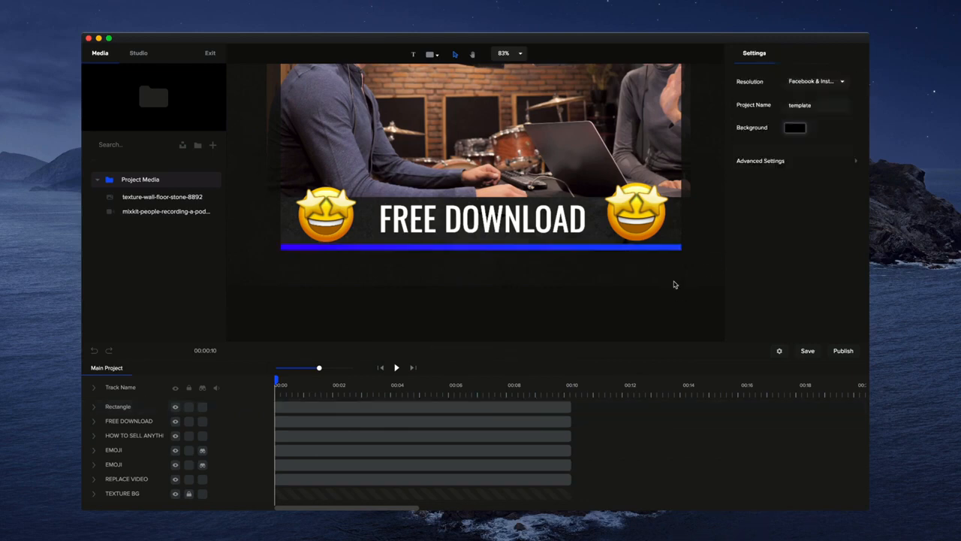
Change the second colour of the strip's gradient to a lighter sky blue
left_click(617, 247)
left_click(814, 103)
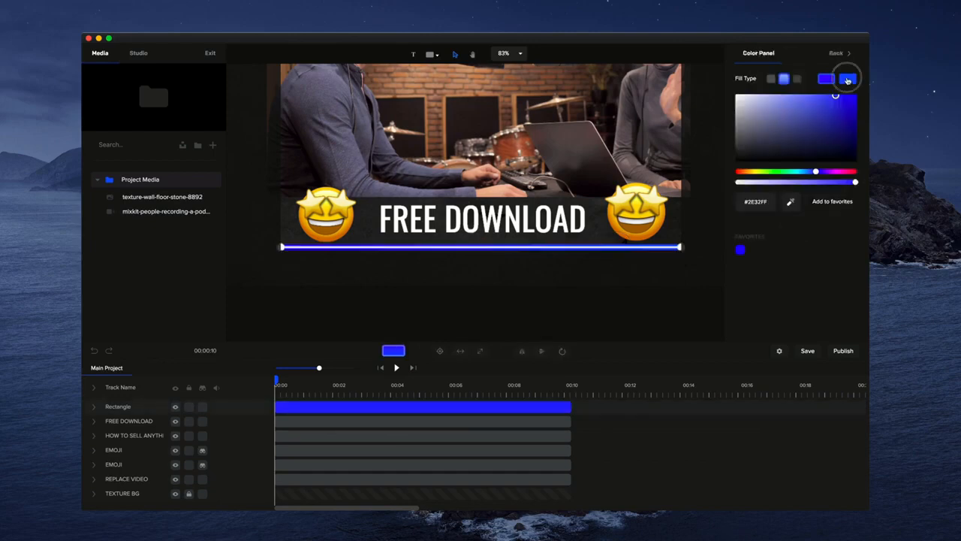
left_click_drag(808, 171, 804, 173)
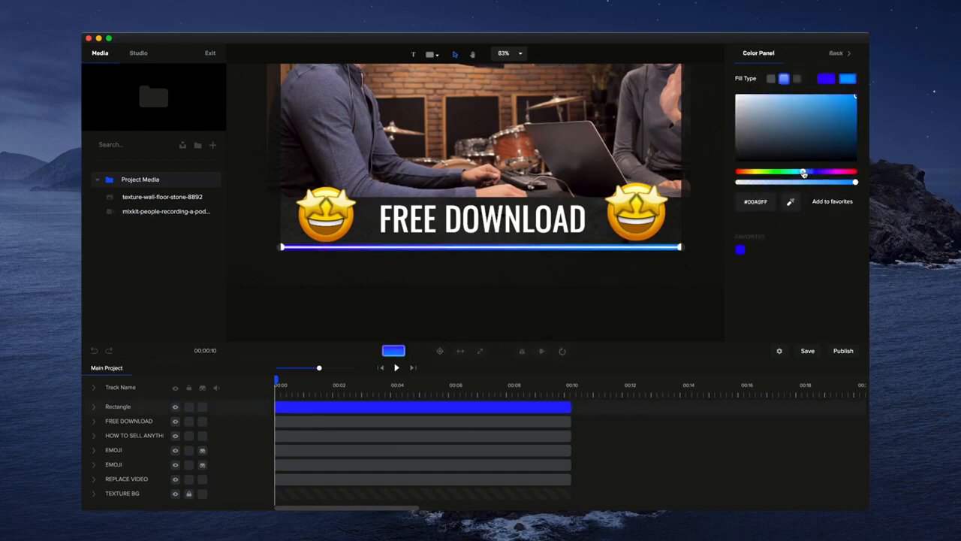
left_click(691, 281)
Rename the Rectangle track as PROGRESS BAR
scroll(476, 241, "down", 2)
scroll(477, 240, "up", 3)
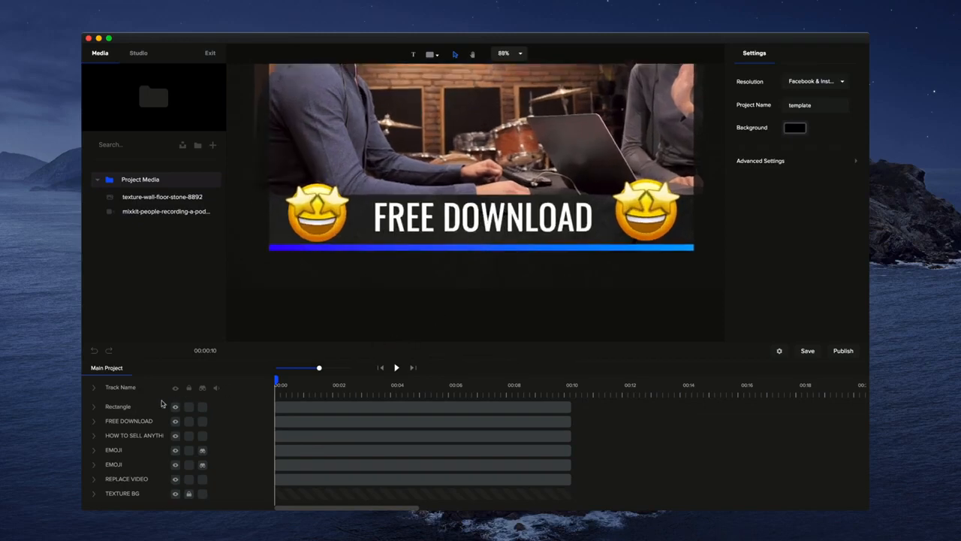
double_click(129, 407)
type("PROGRESS BAR")
key("Return")
Set the progress bar's anchor point to the middle of its left edge
left_click(506, 248)
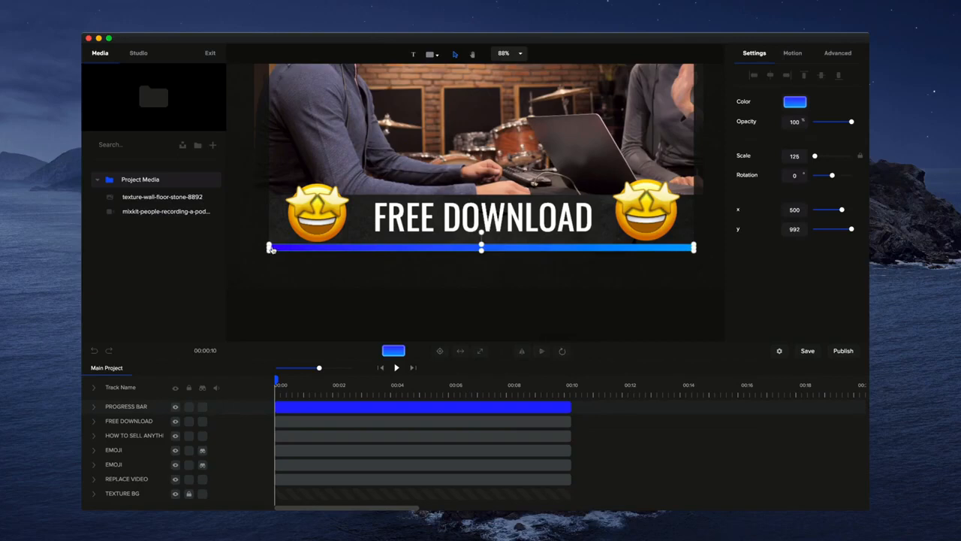
left_click(562, 352)
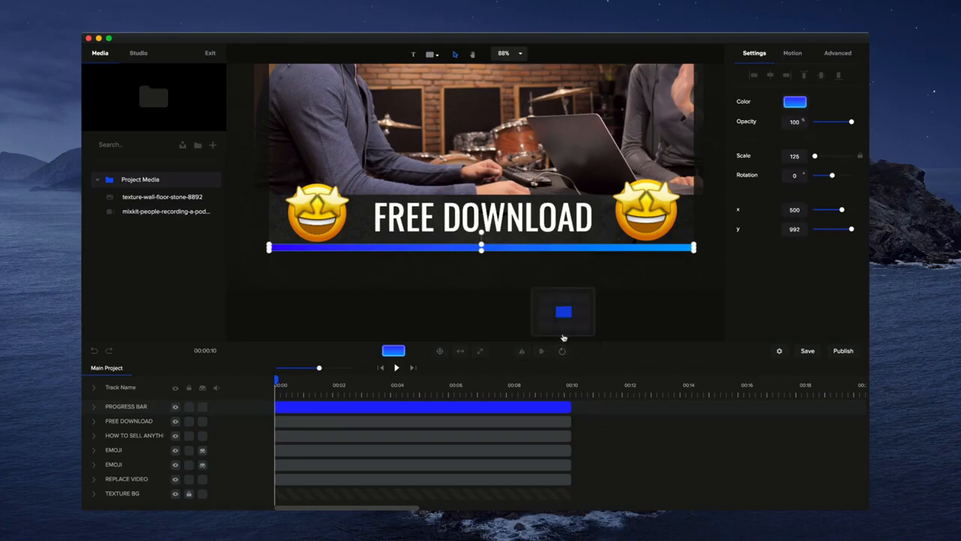
left_click(546, 313)
left_click(463, 314)
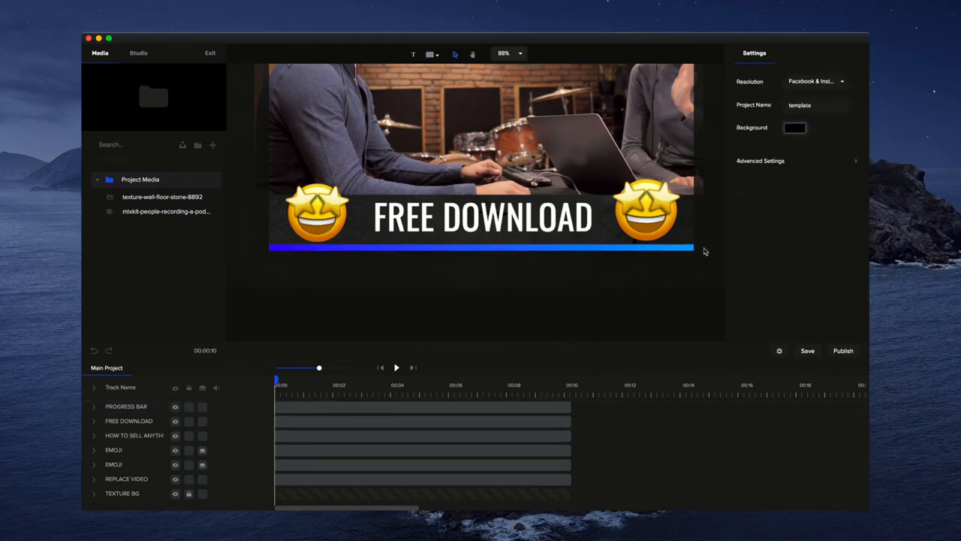
Add a custom animation to the PROGRESS BAR track and enable its Scale property
left_click(94, 408)
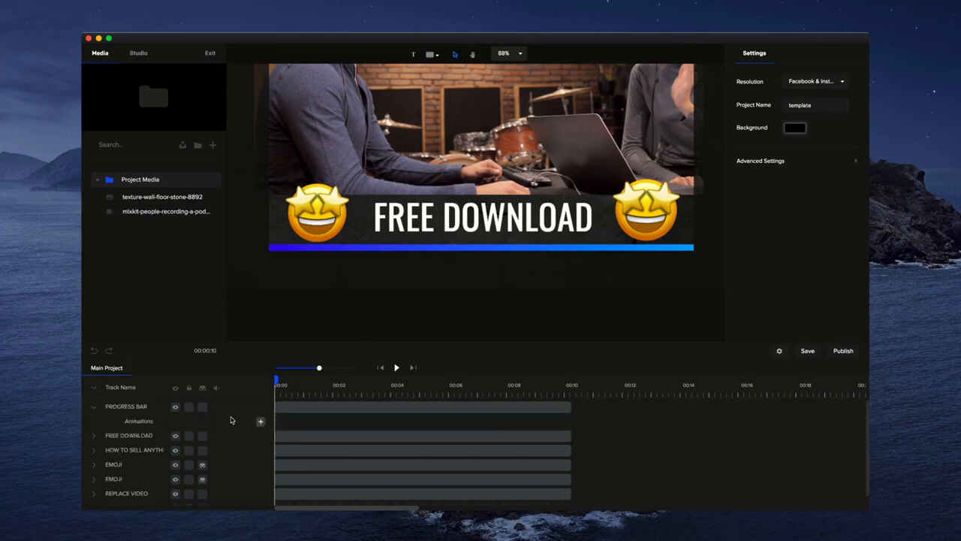
left_click(261, 422)
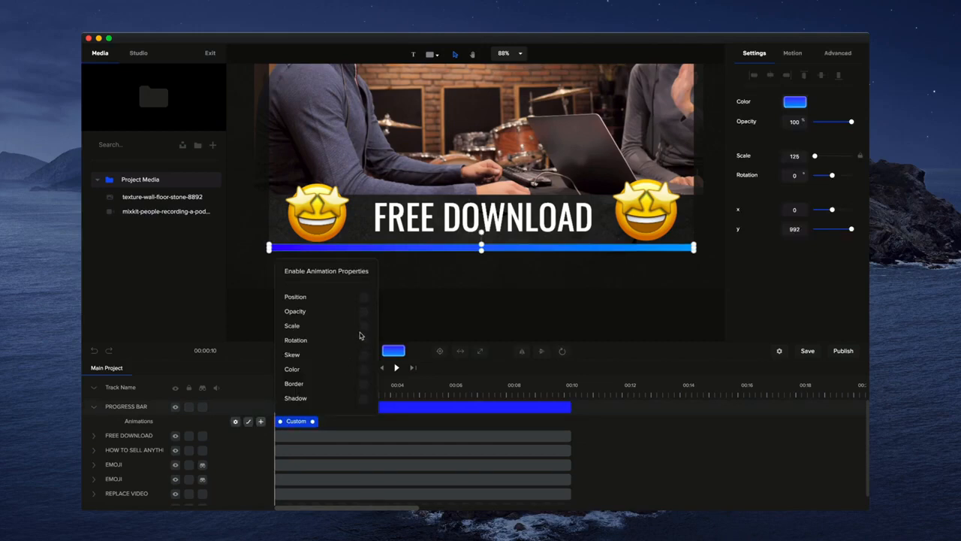
left_click(364, 327)
left_click(411, 316)
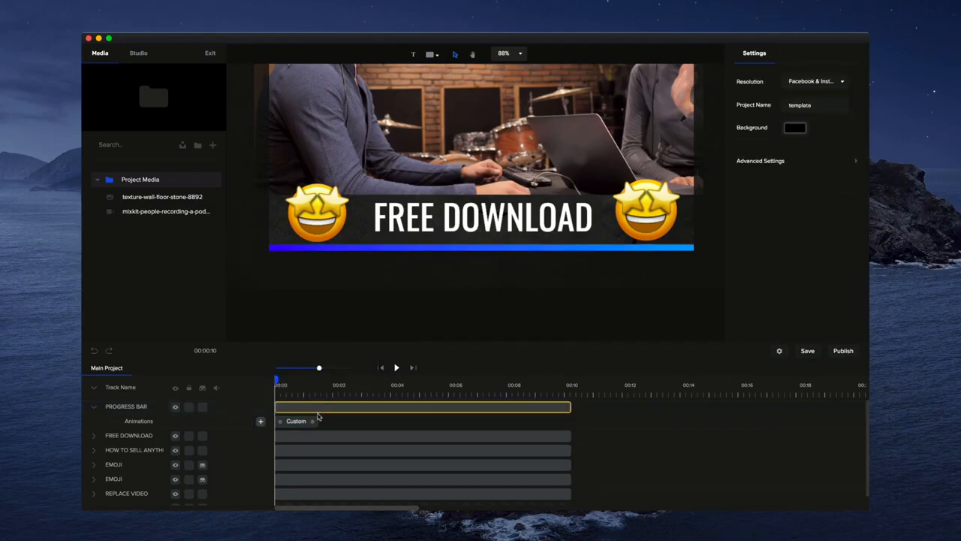
Unlink the bar's scale proportions, set Scale X to 0 at the animation's start, and play back the animation
left_click(293, 411)
left_click(288, 423)
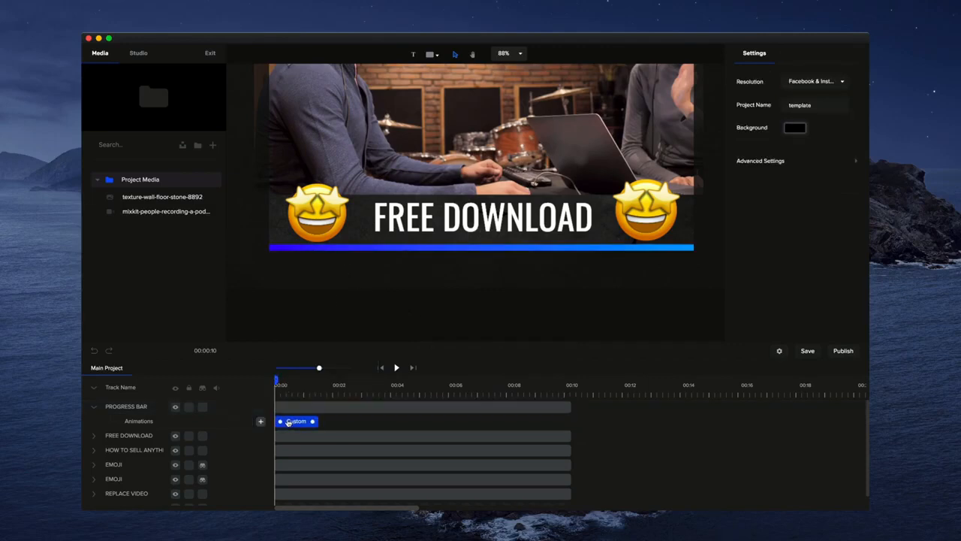
left_click(333, 248)
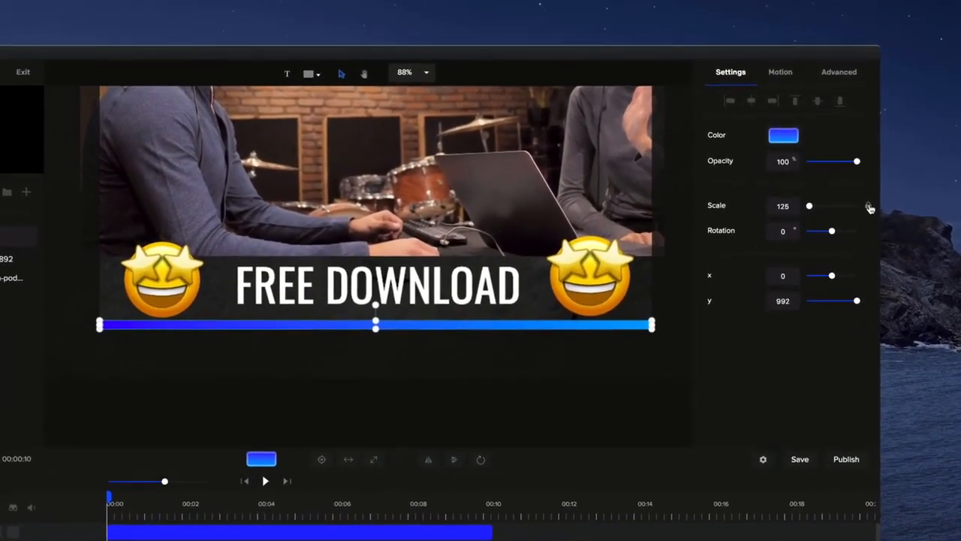
left_click(863, 174)
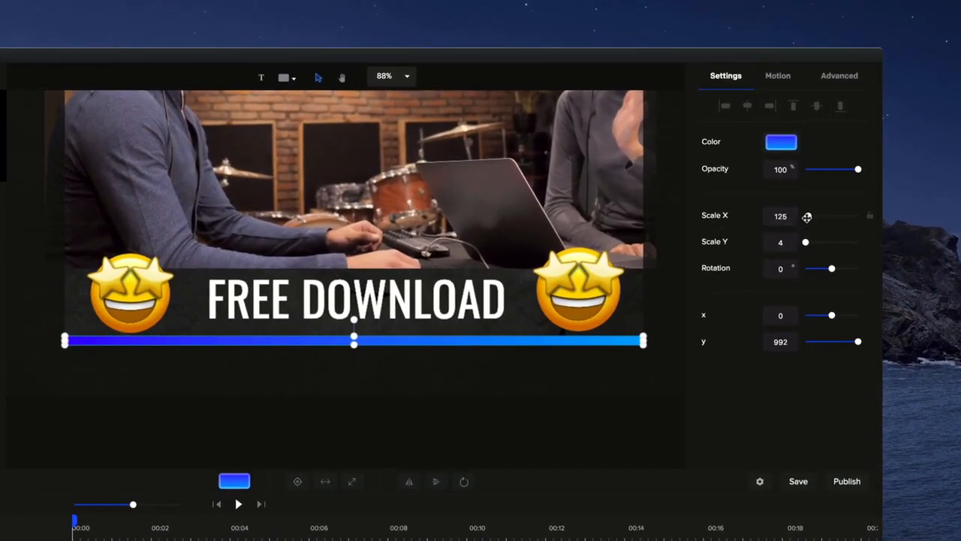
left_click_drag(808, 216, 793, 216)
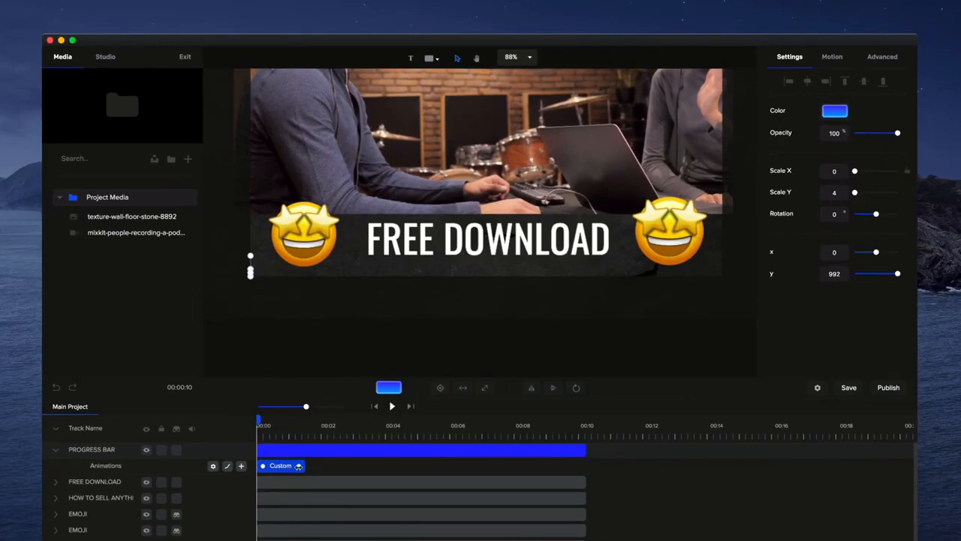
left_click(391, 406)
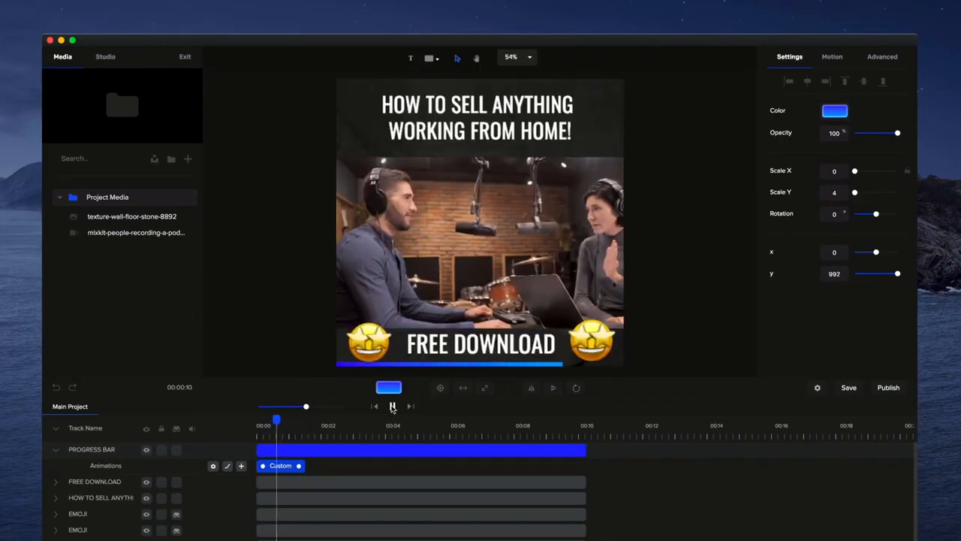
left_click(391, 405)
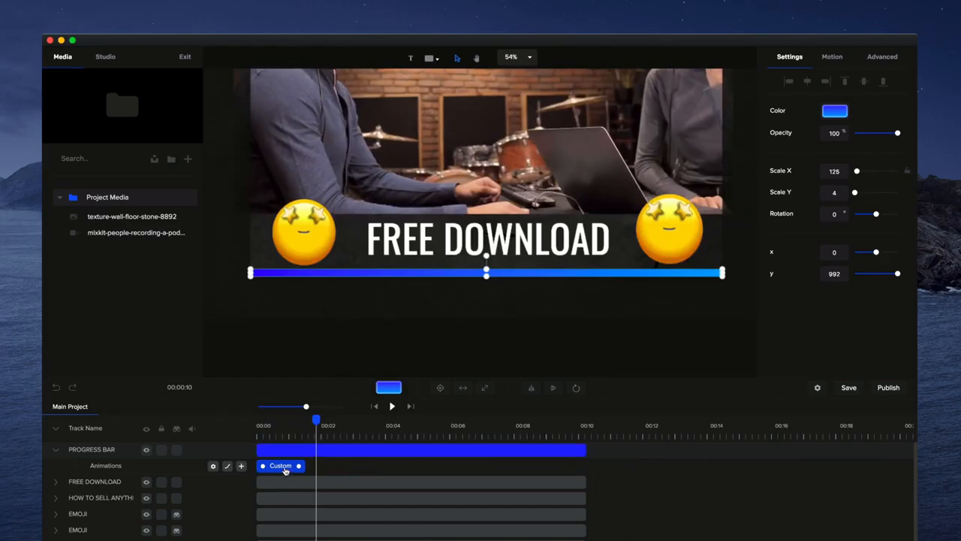
Set the custom animation's easing to Linear under Both and extend the animation to the clip's end at 00:10
right_click(286, 467)
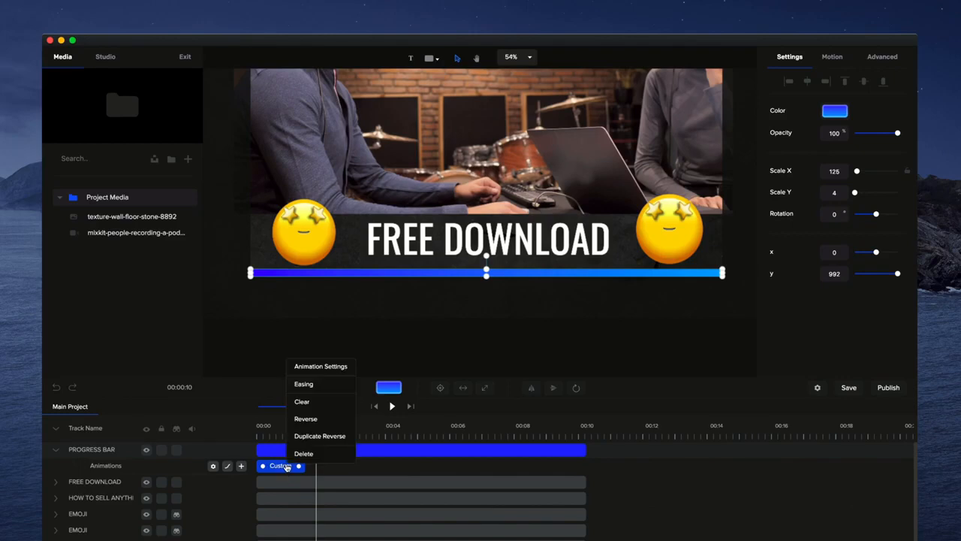
left_click(304, 384)
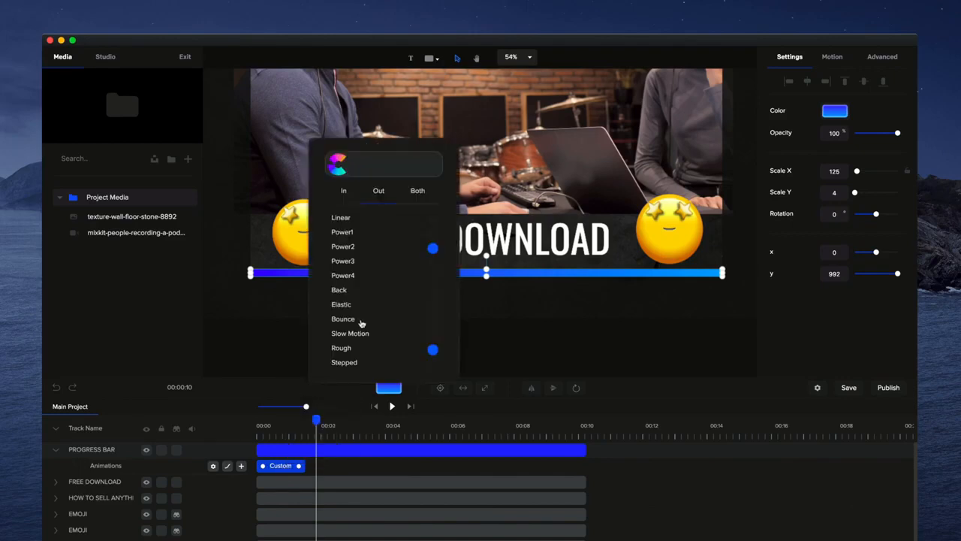
left_click(421, 193)
left_click(595, 342)
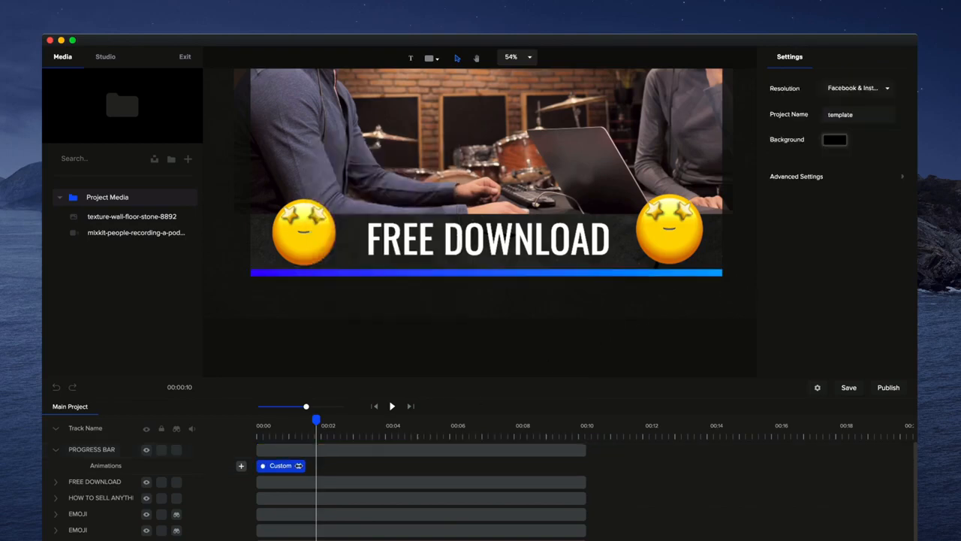
left_click_drag(308, 466, 579, 475)
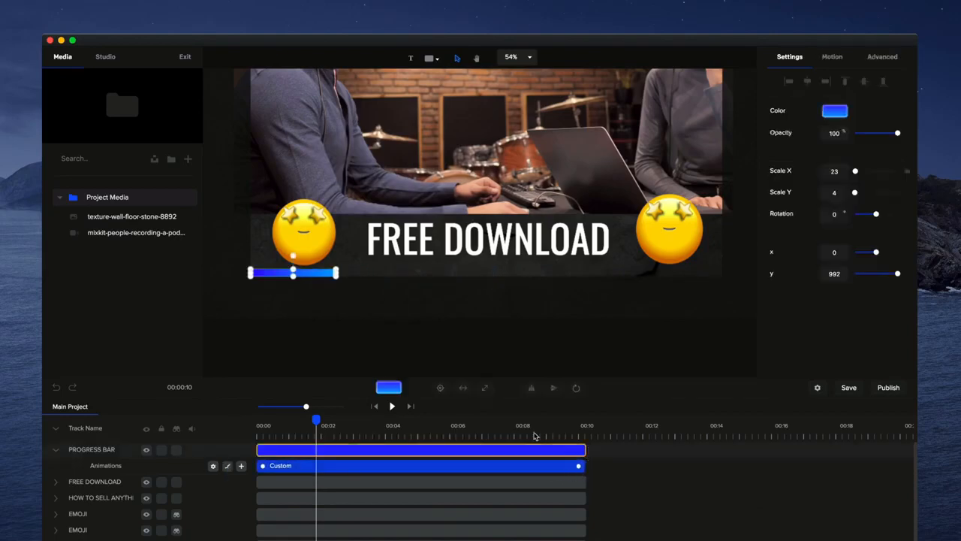
Play back the progress bar animation from the start of the timeline
scroll(508, 276, "down", 1)
scroll(418, 358, "down", 1)
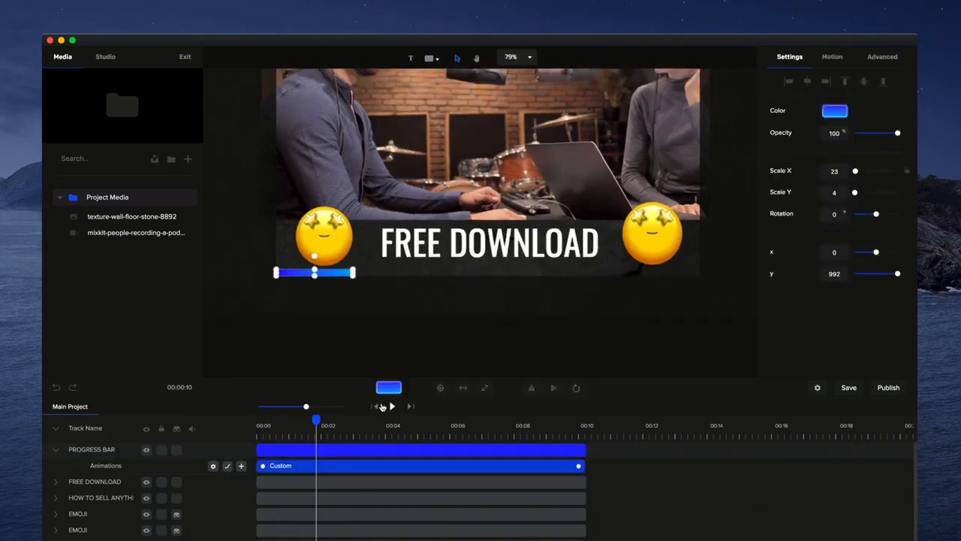
left_click(376, 406)
left_click(392, 406)
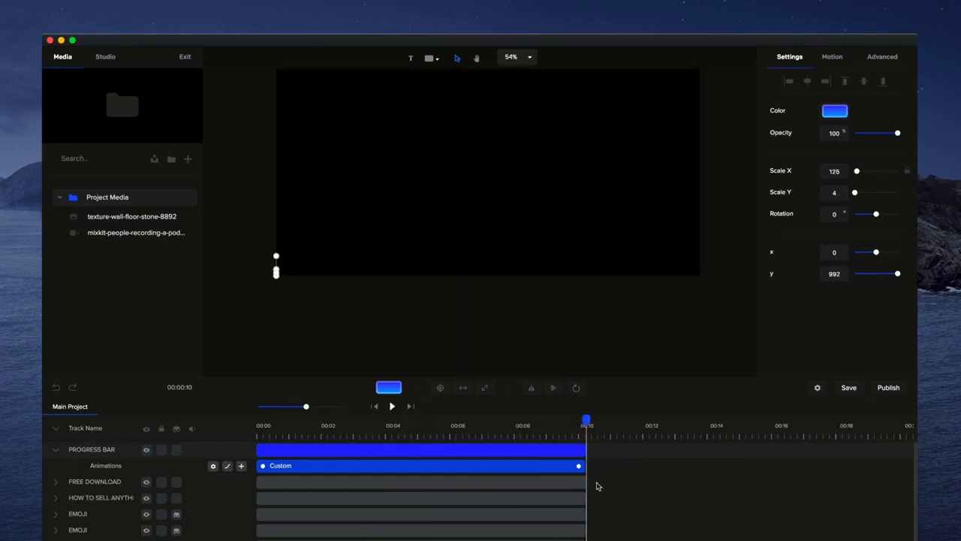
Shorten the REPLACE VIDEO clip to just before 00:08 and place the playhead at its end
scroll(598, 496, "down", 1)
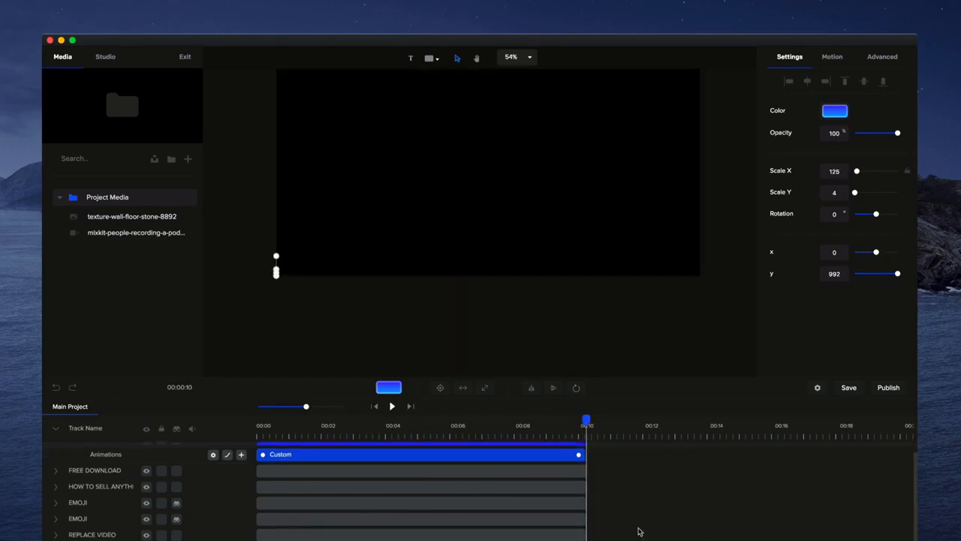
left_click_drag(585, 535, 515, 535)
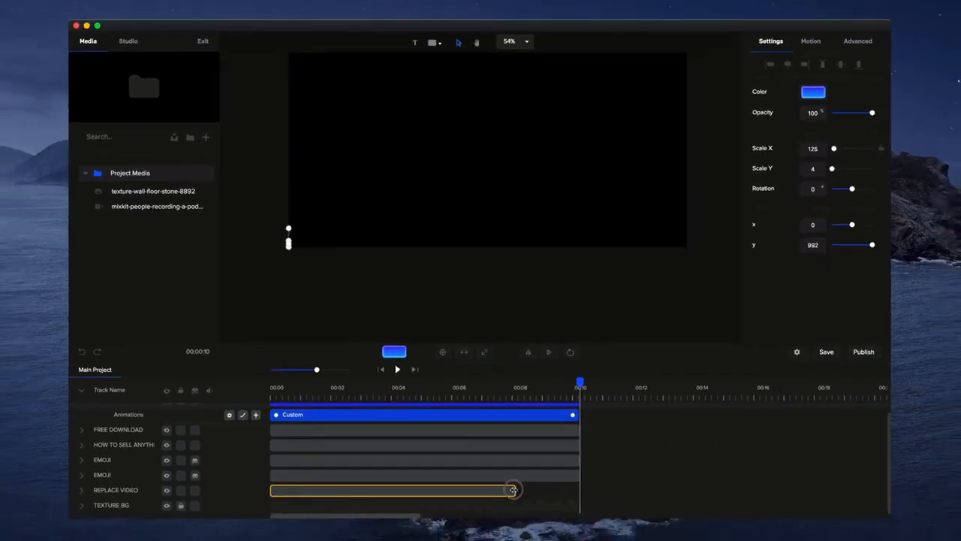
left_click_drag(513, 489, 511, 490)
left_click(511, 388)
Trim the PROGRESS BAR clip and its custom animation to the video clip's end, and play back the result
scroll(553, 420, "up", 1)
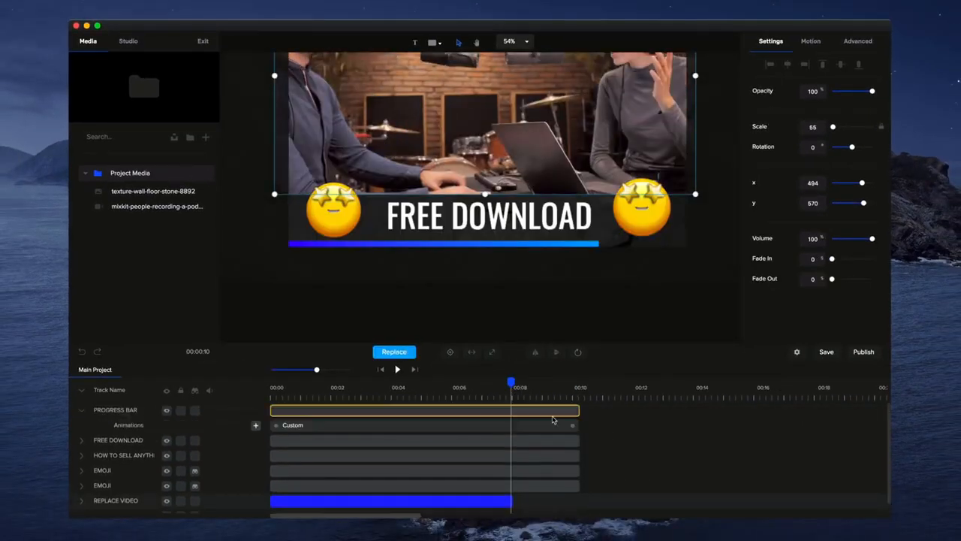
left_click_drag(579, 410, 512, 412)
left_click(572, 425)
left_click_drag(573, 426, 507, 425)
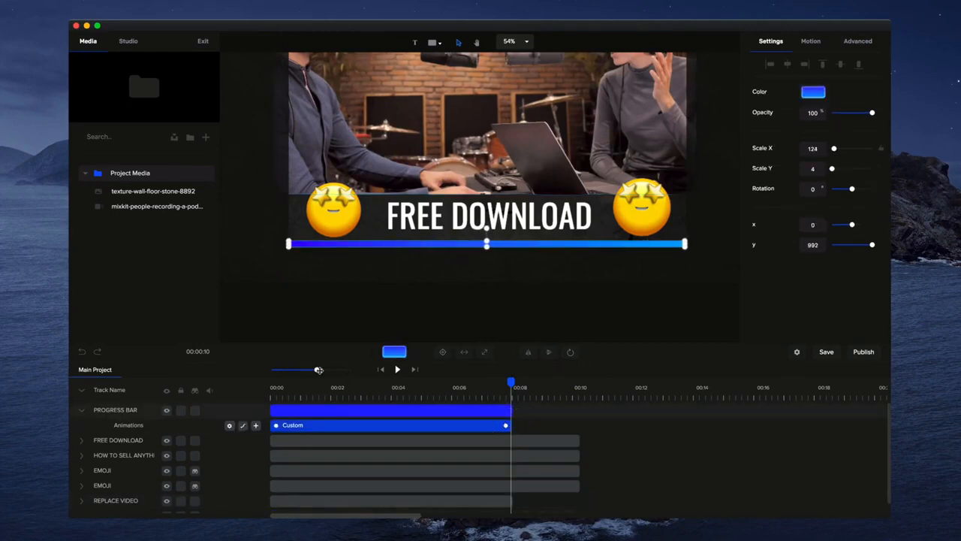
left_click_drag(319, 369, 368, 370)
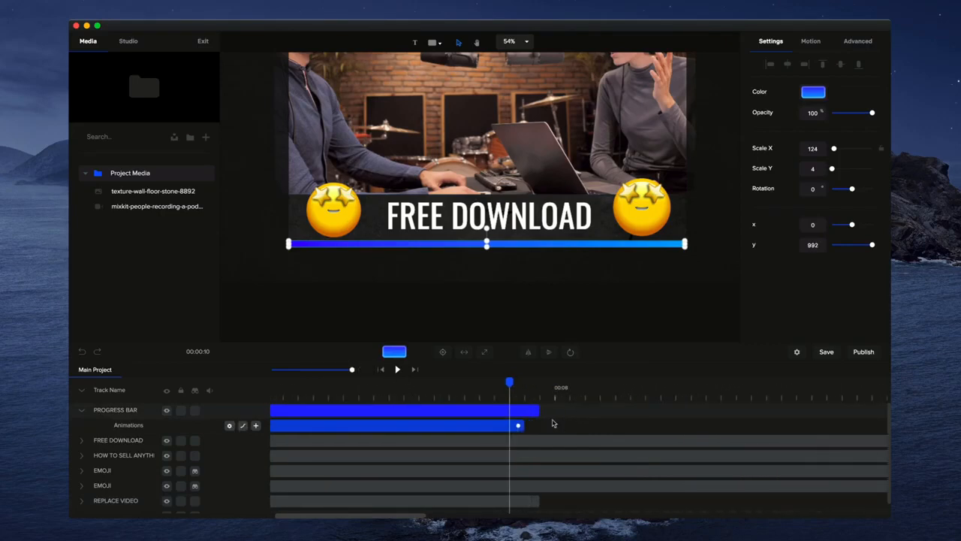
left_click_drag(526, 429, 538, 425)
left_click(396, 368)
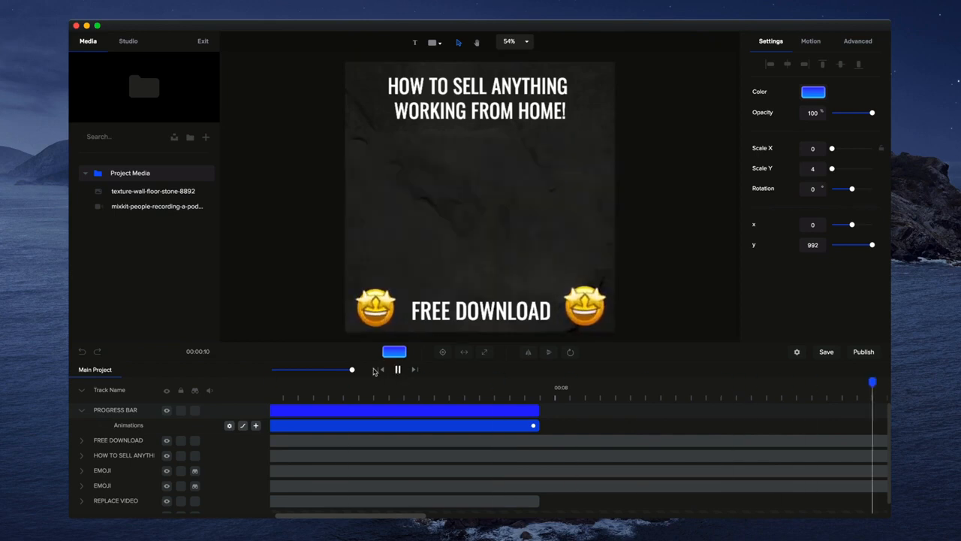
left_click(399, 370)
Shorten the FREE DOWNLOAD, HOW TO SELL ANYTHING and both EMOJI clips to end with the progress bar clip
scroll(455, 283, "down", 5)
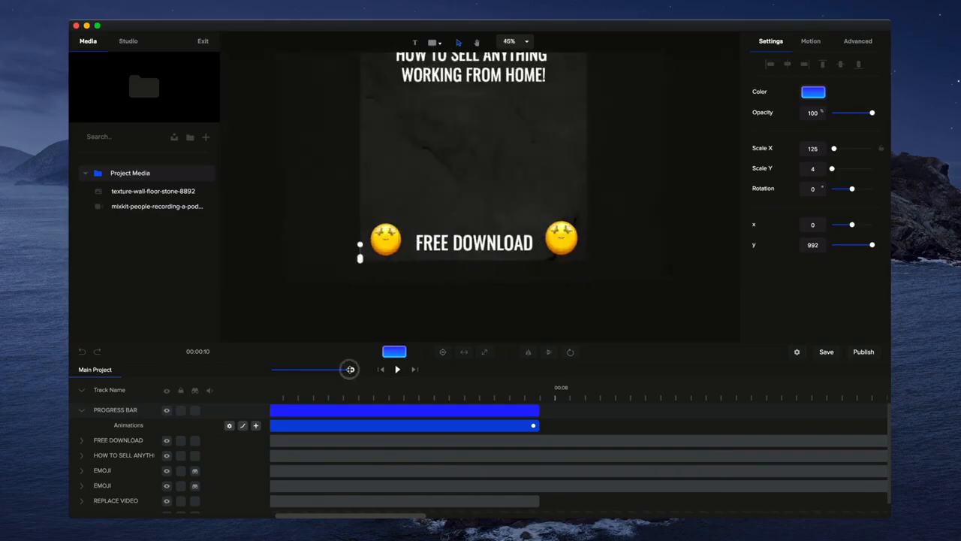
left_click_drag(351, 369, 319, 370)
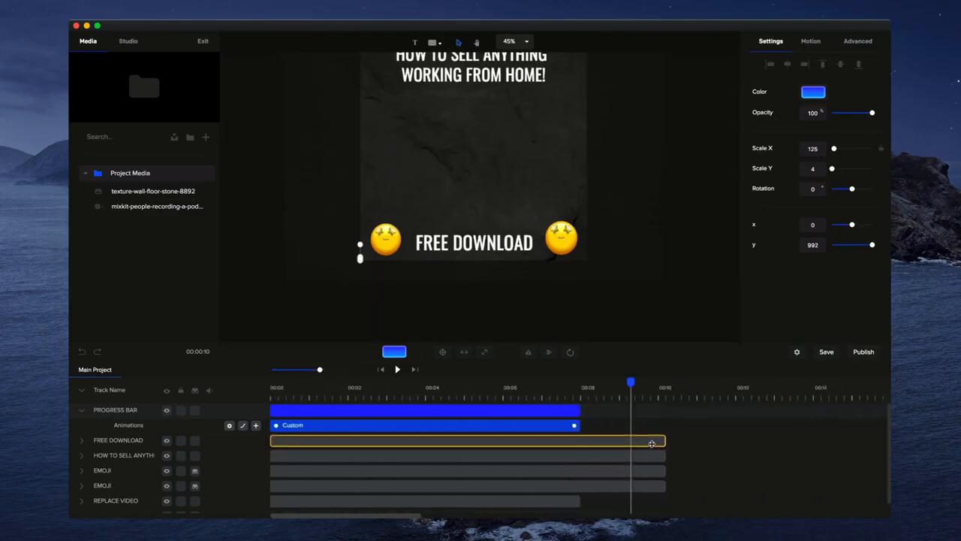
left_click_drag(664, 440, 580, 440)
left_click_drag(667, 456, 581, 470)
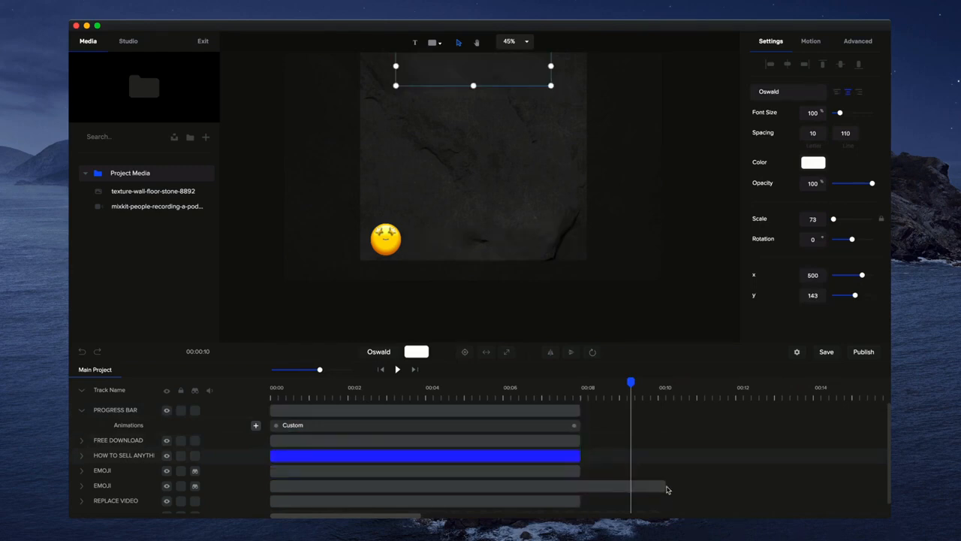
left_click_drag(665, 486, 586, 486)
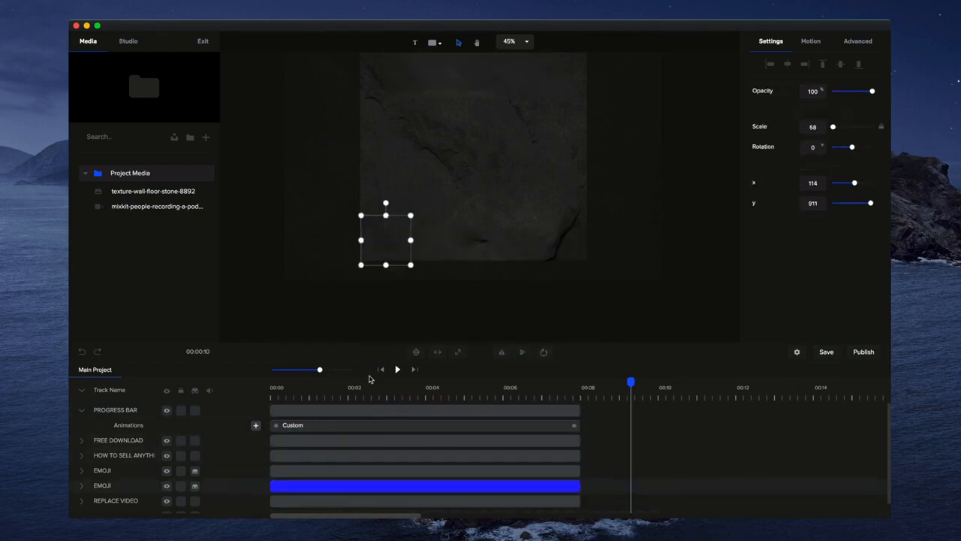
Add the sunglasses emoji from the Classic emoji collection at the start of the timeline
left_click(384, 388)
left_click(382, 369)
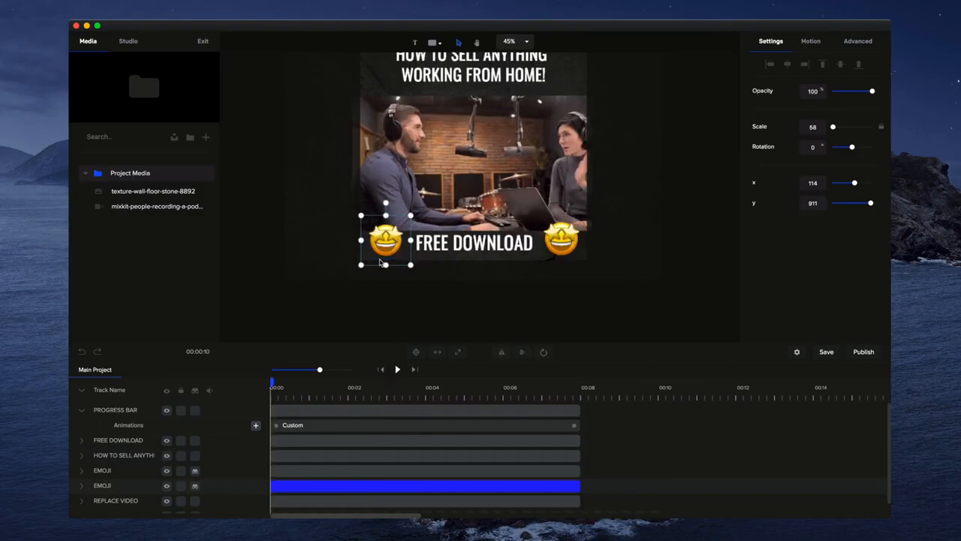
scroll(361, 279, "up", 3, "ctrl")
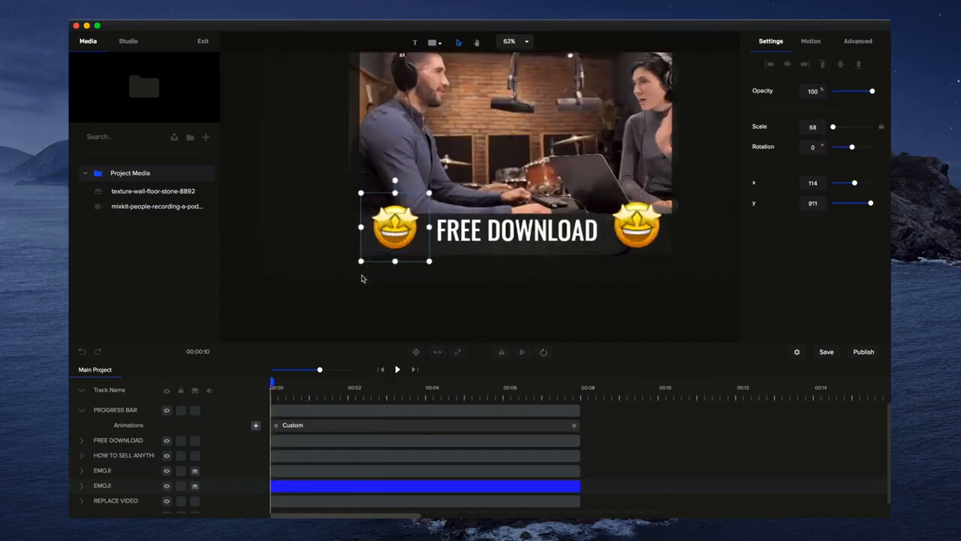
left_click(82, 411)
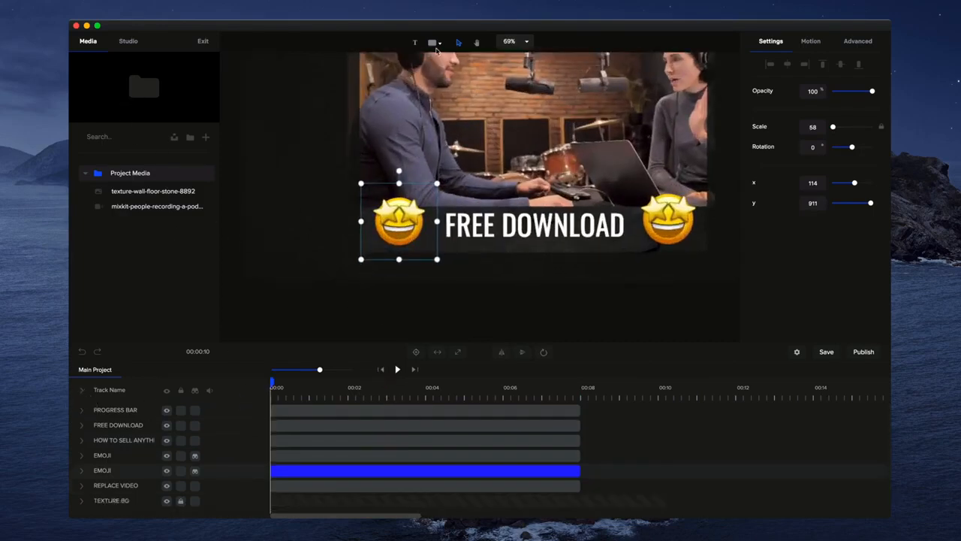
left_click(143, 41)
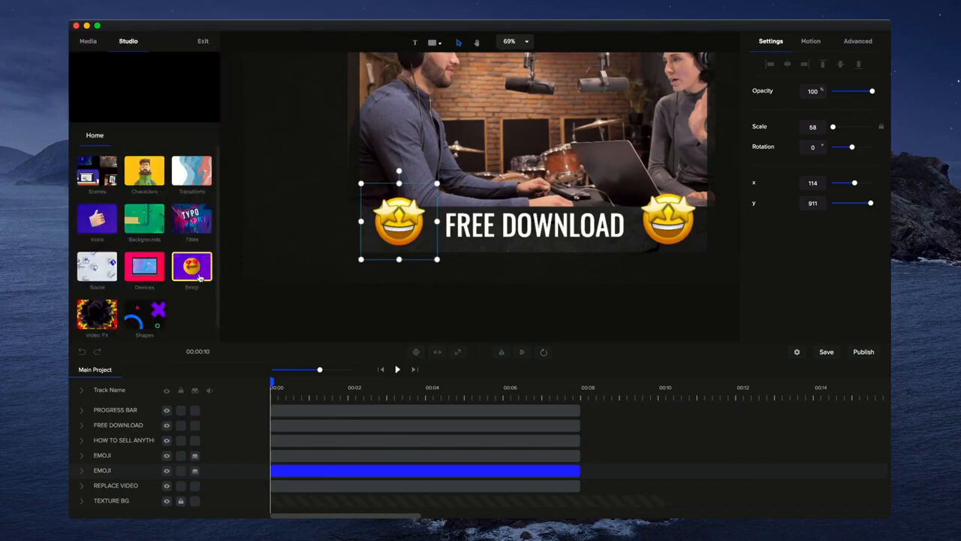
left_click(196, 254)
left_click(98, 171)
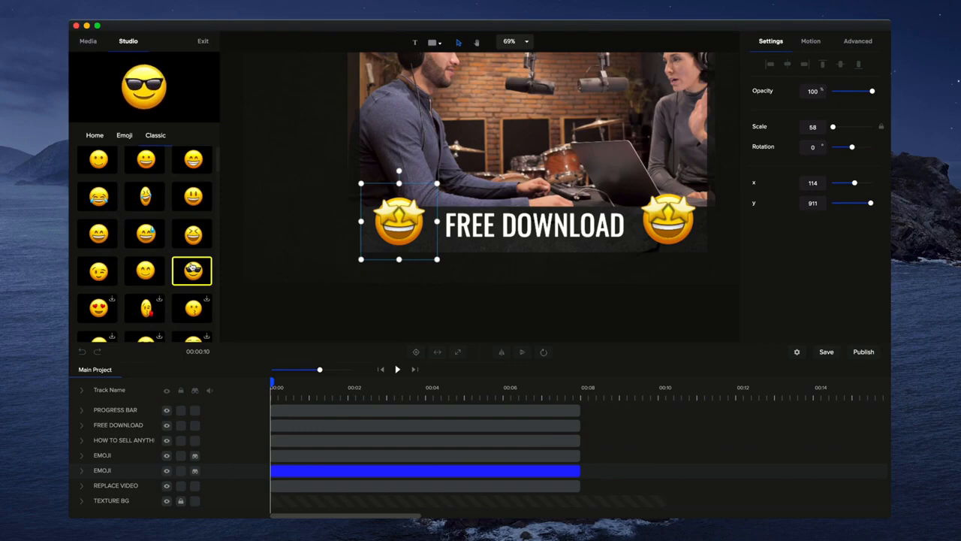
left_click_drag(193, 270, 404, 223)
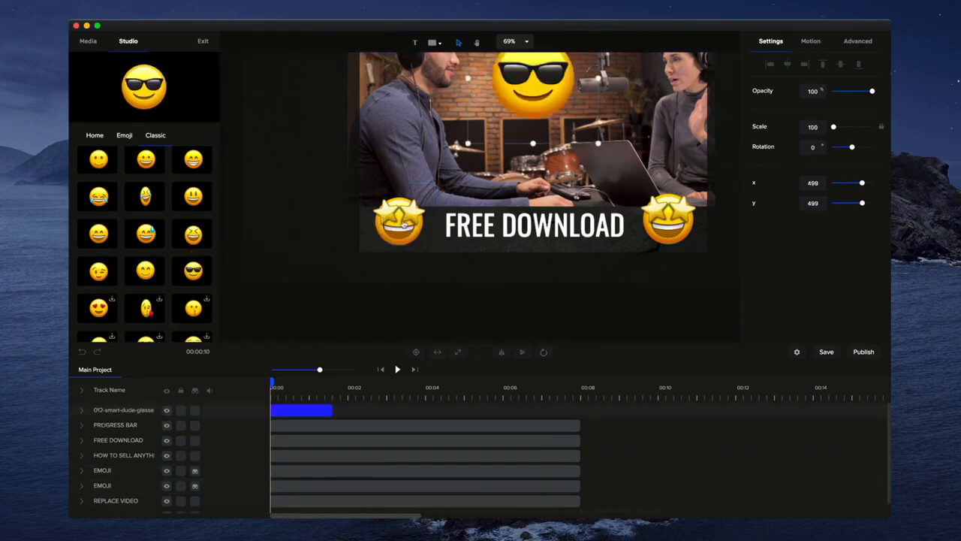
Shrink the sunglasses emoji to scale 23 at about x -29, y 974, and extend its clip to the other tracks' end
left_click_drag(535, 87, 318, 264)
scroll(361, 241, "up", 3)
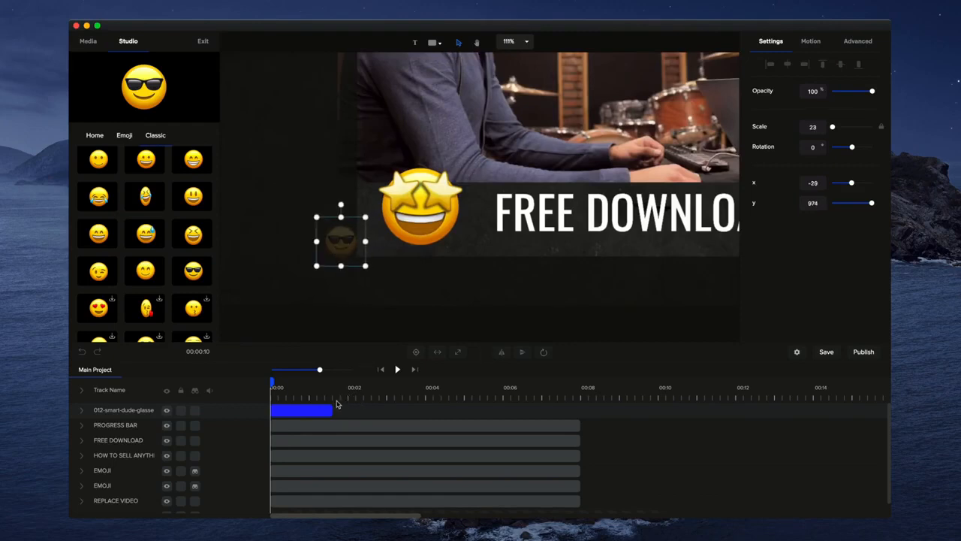
left_click_drag(336, 405, 577, 397)
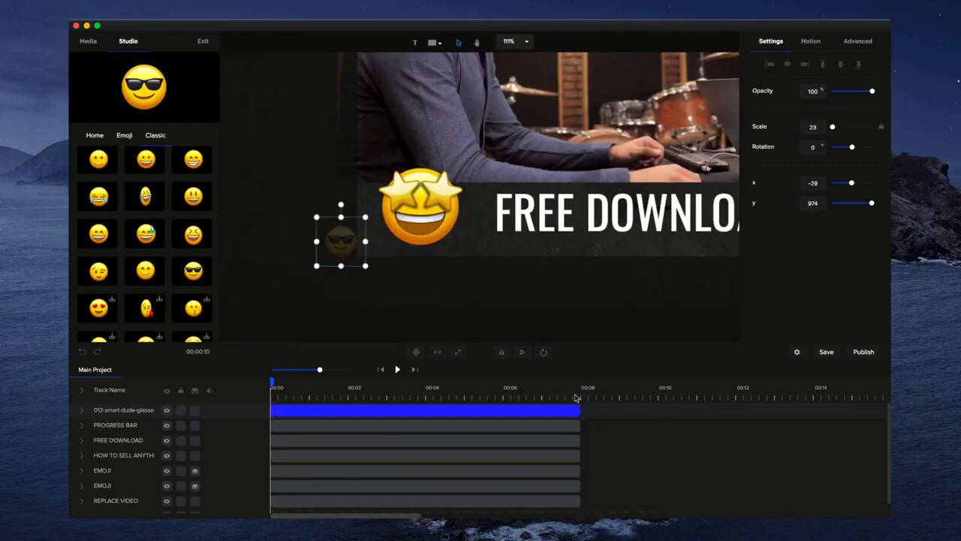
Add a custom animation to the sunglasses emoji track with its Position property enabled
left_click(82, 410)
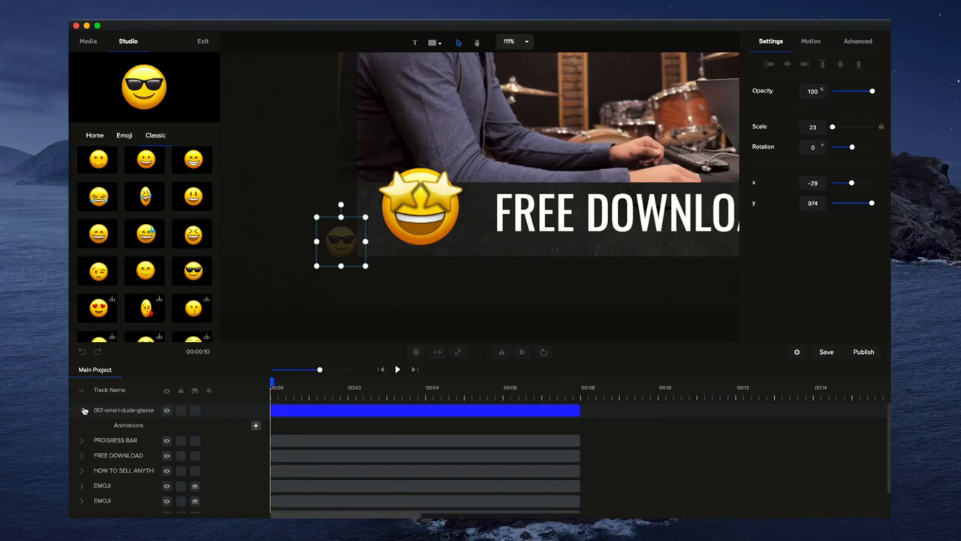
left_click(255, 426)
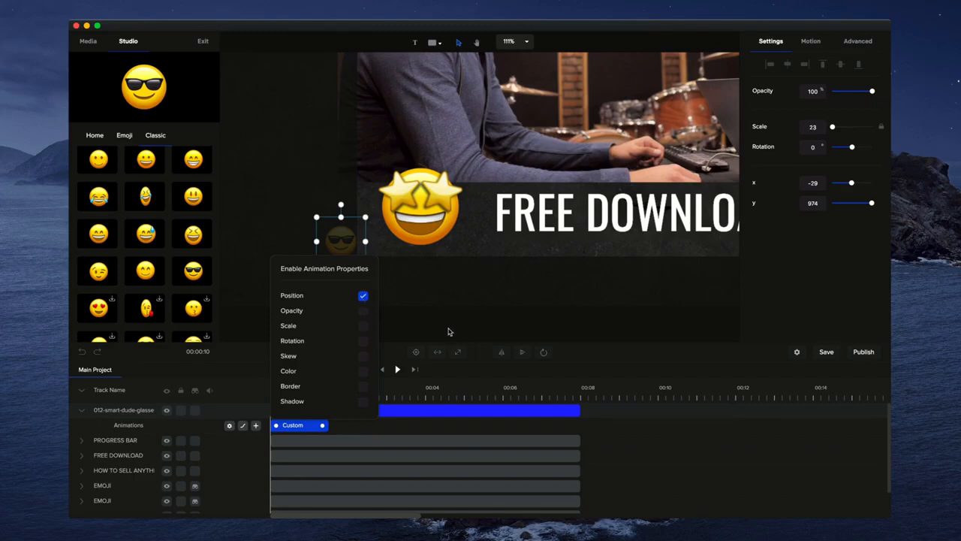
left_click(449, 331)
left_click(300, 425)
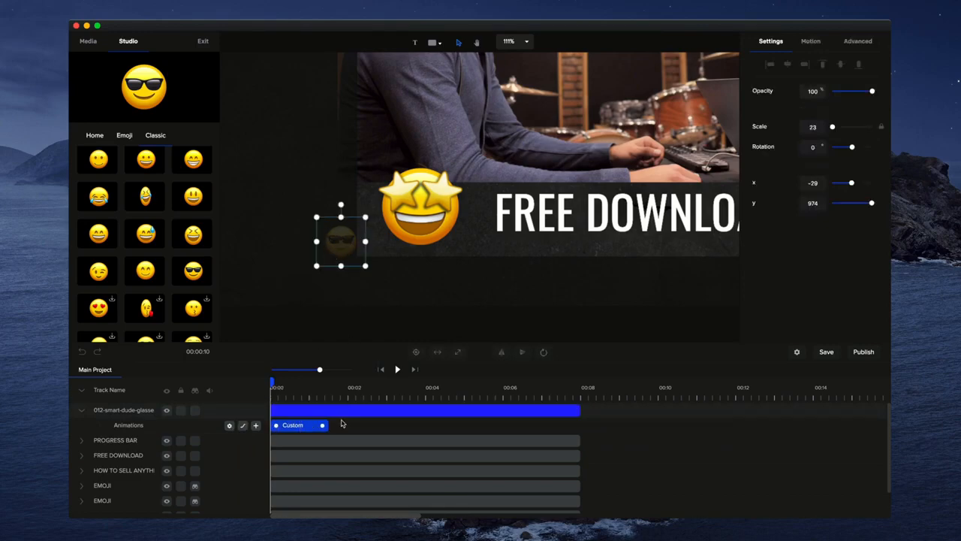
Set the emoji animation's end position just outside the canvas's right edge, at about x 1035, y 975
left_click(342, 391)
scroll(371, 267, "down", 5)
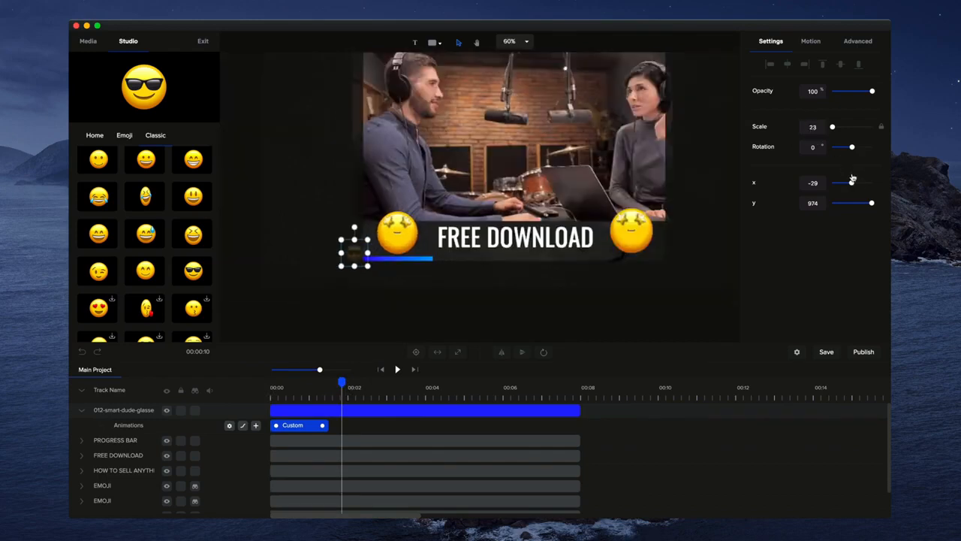
left_click_drag(853, 182, 875, 187)
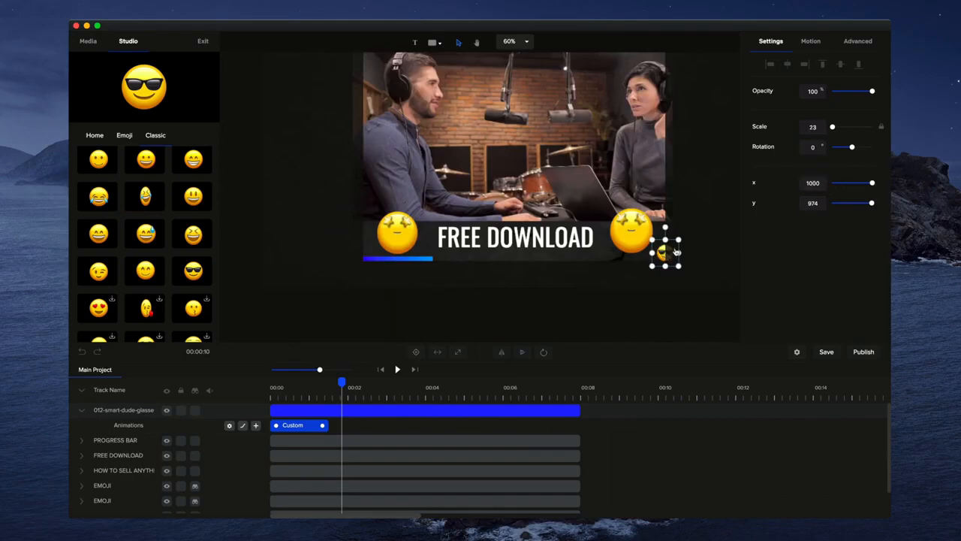
left_click(813, 181)
type("1100")
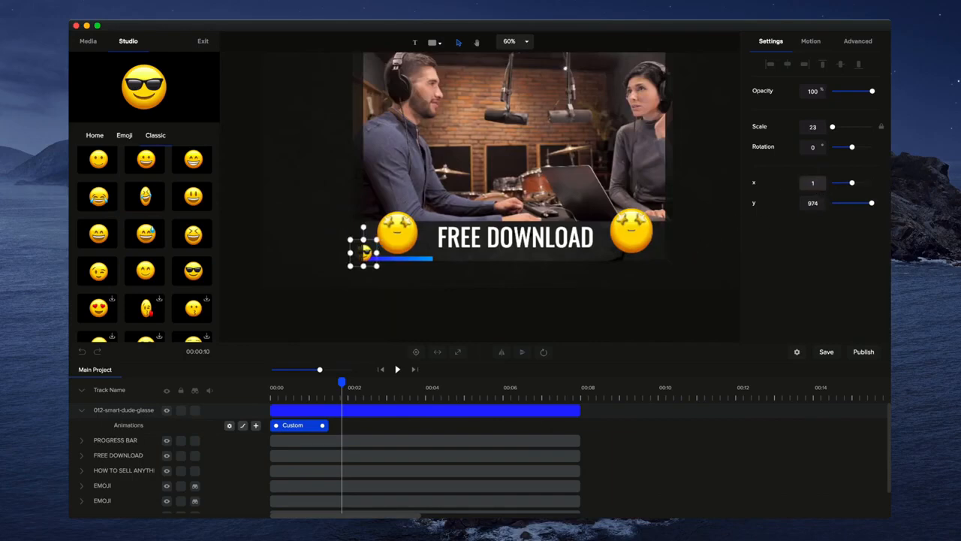
double_click(807, 182)
left_click_drag(698, 258, 676, 257)
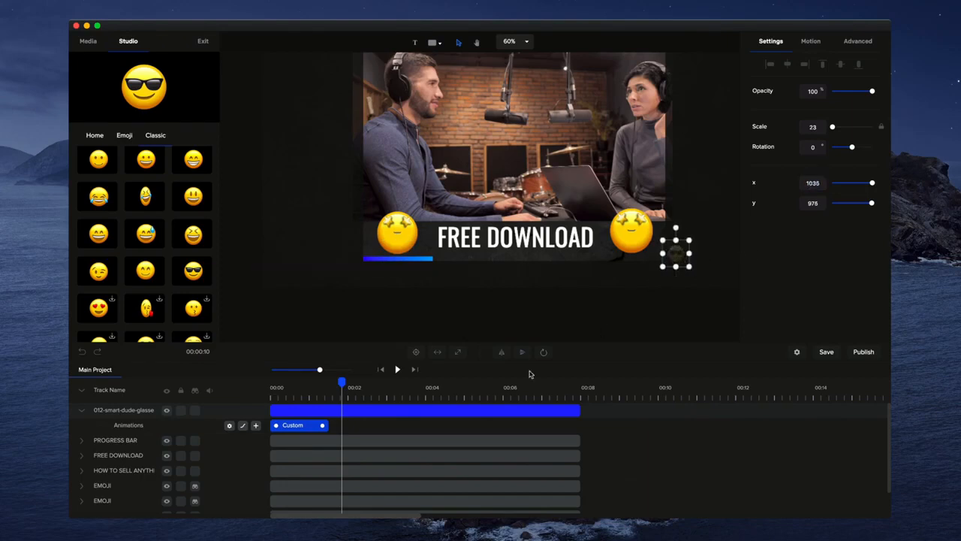
Set the emoji animation's easing to Linear under Both and extend the animation to the end of its clip
right_click(306, 428)
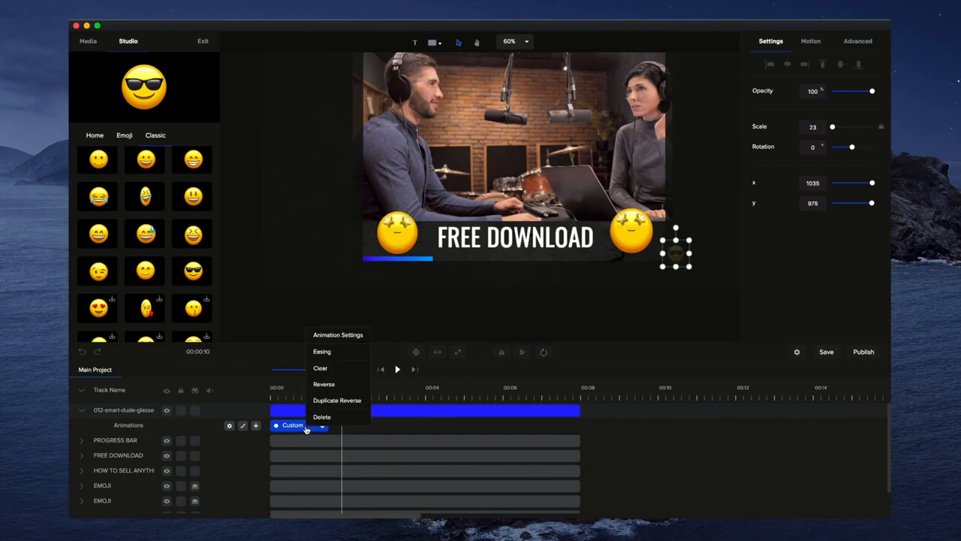
left_click(340, 352)
left_click(443, 169)
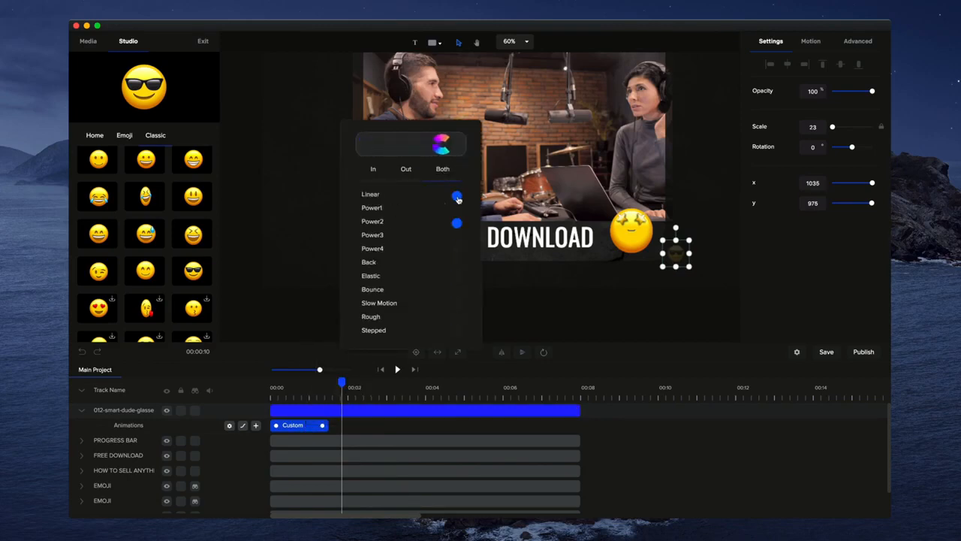
left_click_drag(323, 426, 575, 434)
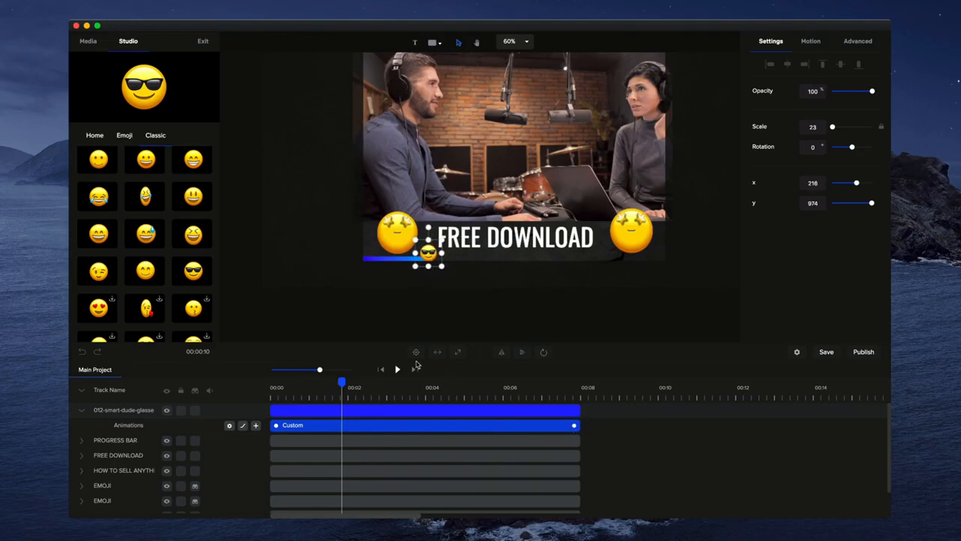
Play back the emoji and progress bar animation from the start, and pause it partway through
left_click(380, 369)
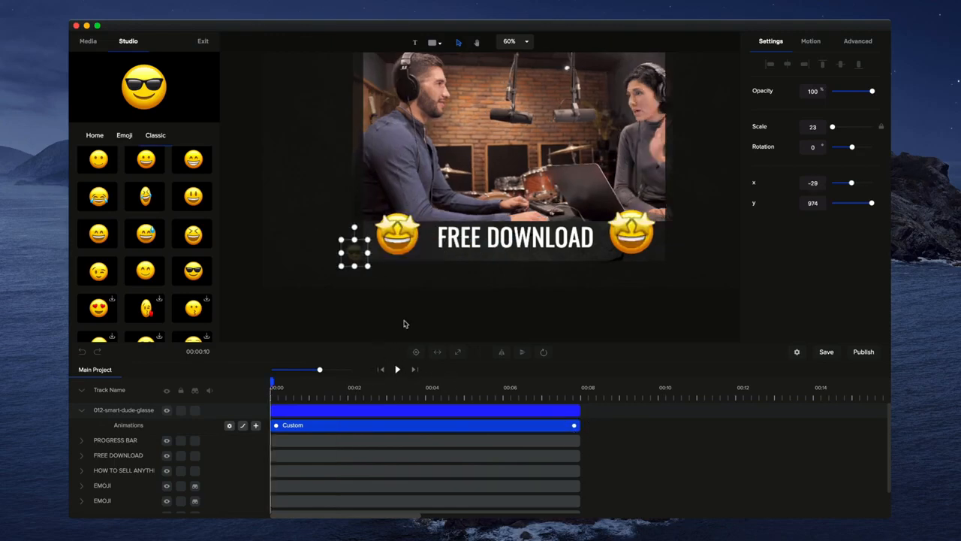
left_click(398, 370)
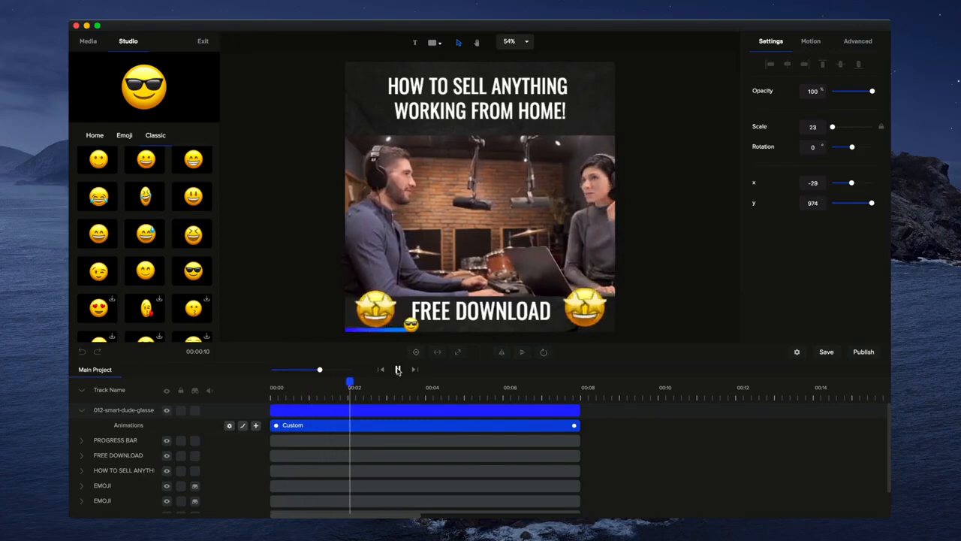
left_click(398, 369)
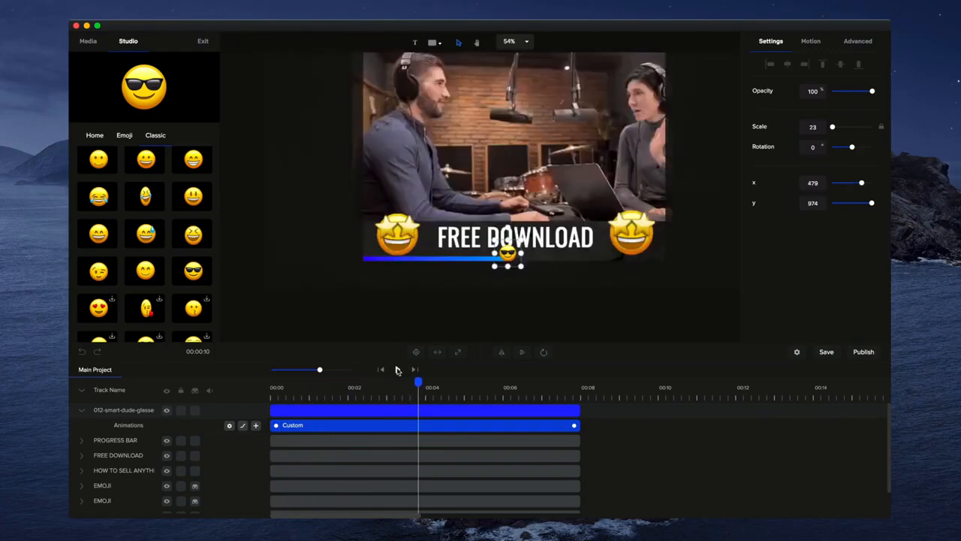
Reduce the sunglasses emoji's scale to 18, align it with the progress bar's leading end, and return to the timeline's start
scroll(514, 260, "up", 5)
scroll(514, 262, "up", 5)
mouse_move(514, 261)
left_mouse_down()
mouse_move(515, 288)
mouse_move(521, 275)
left_mouse_up()
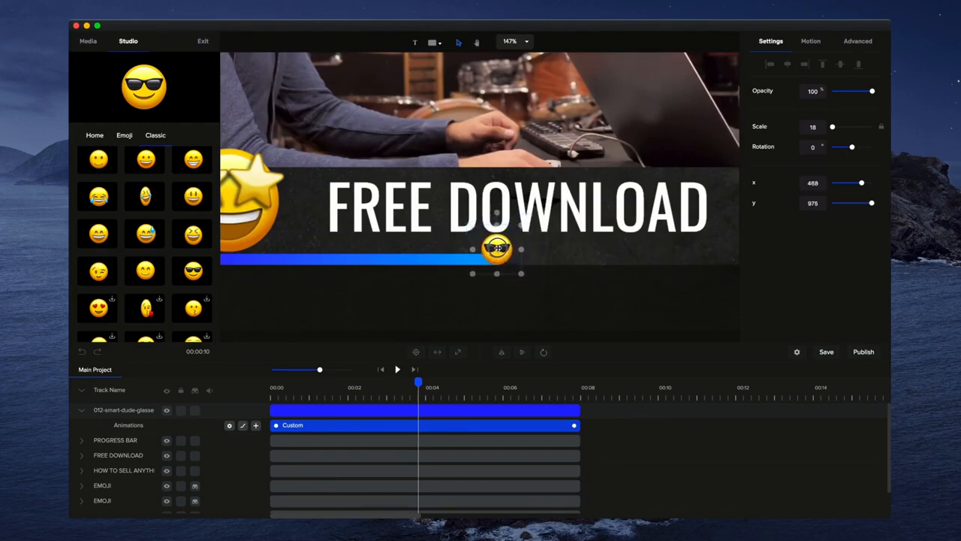
left_click(382, 369)
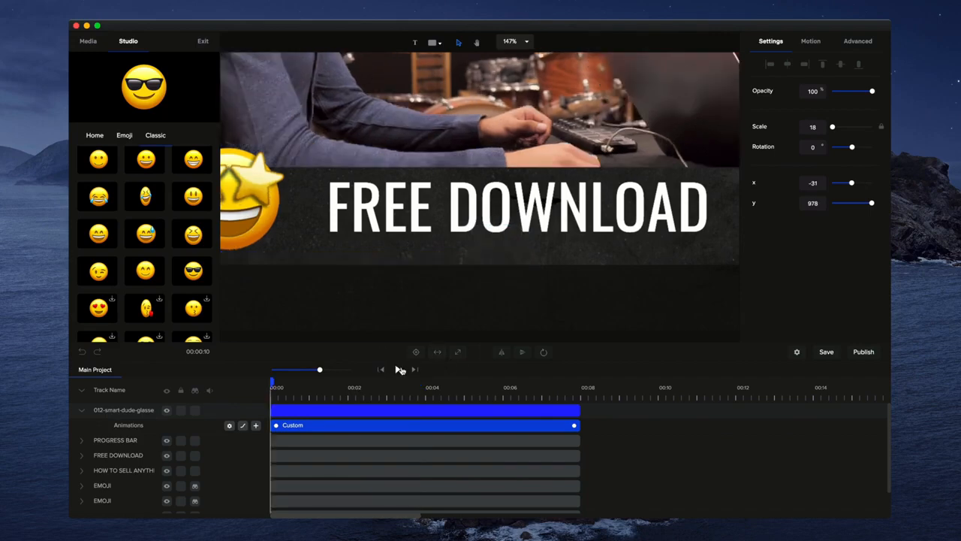
Play back the emoji and progress bar animation from the start, pause it, and move the playhead to the end of the clips
left_click(399, 370)
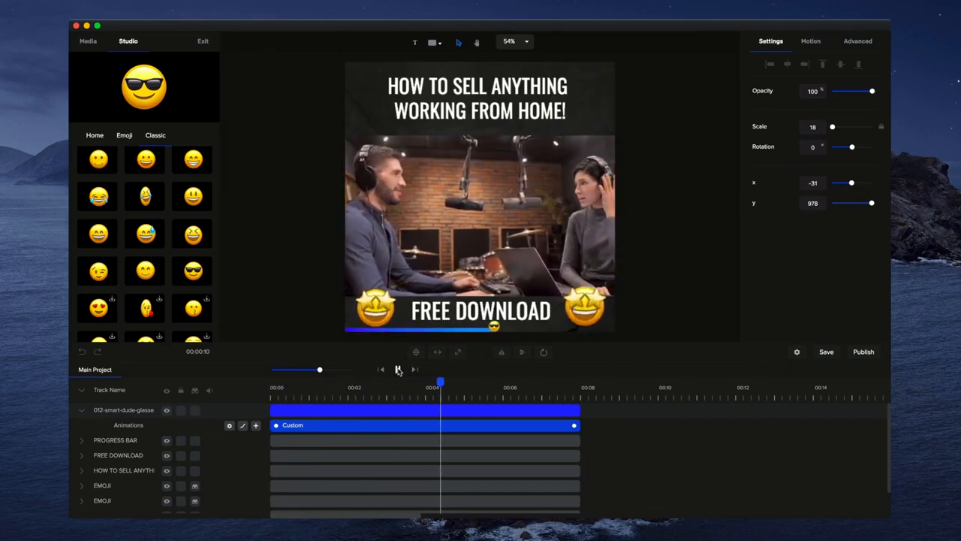
left_click(397, 370)
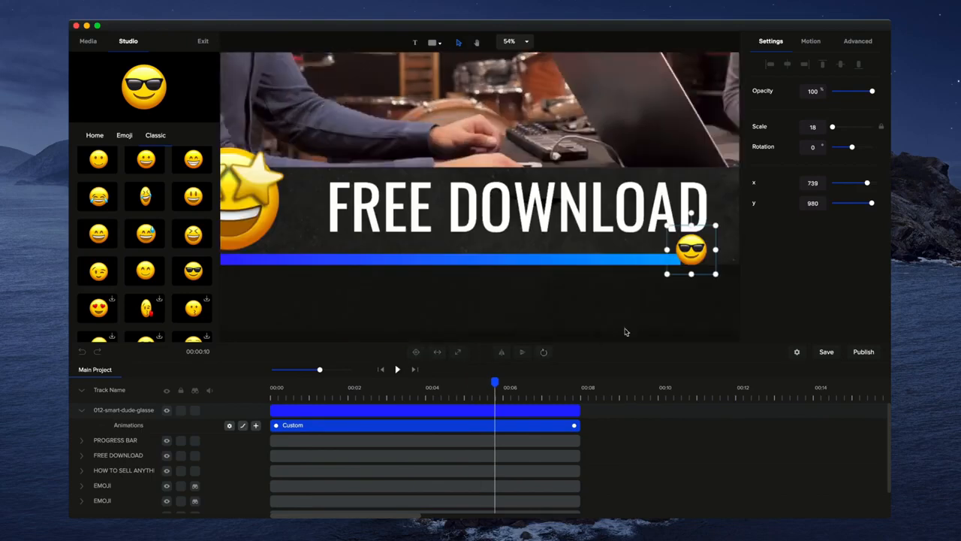
left_click(580, 386)
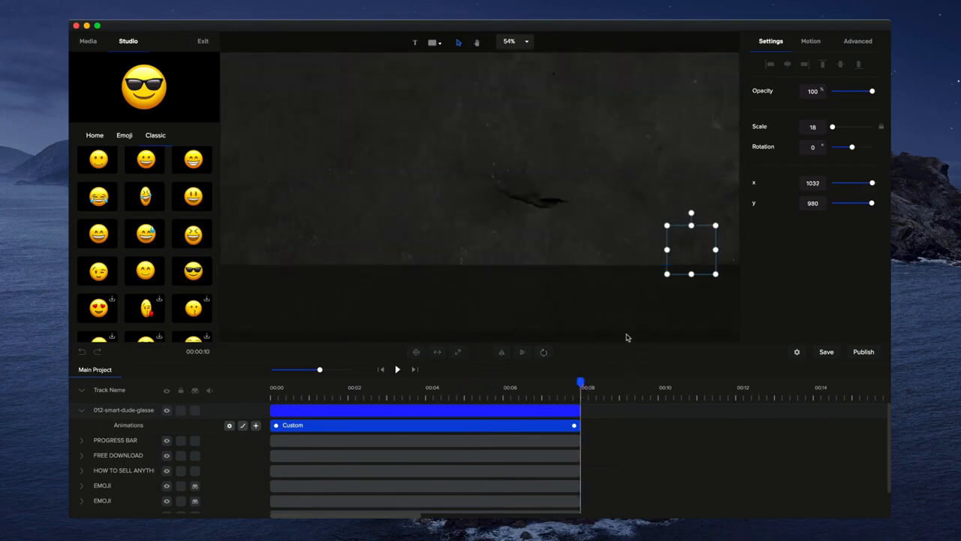
Move the sunglasses emoji's end position back onto the progress bar's leading end, at about x 983, y 981, keeping its animation extended to the clip's end
key("h")
left_click_drag(639, 295, 378, 326)
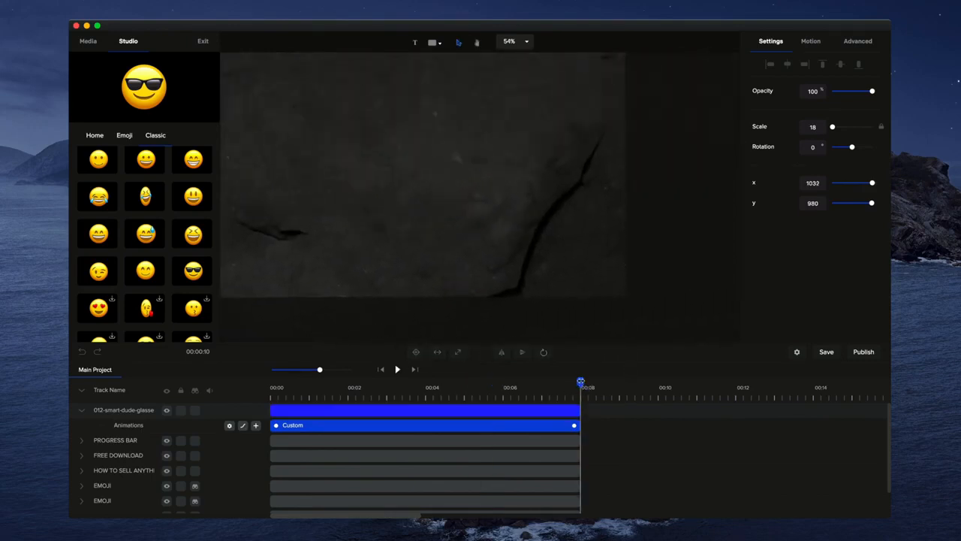
left_click_drag(581, 382, 569, 382)
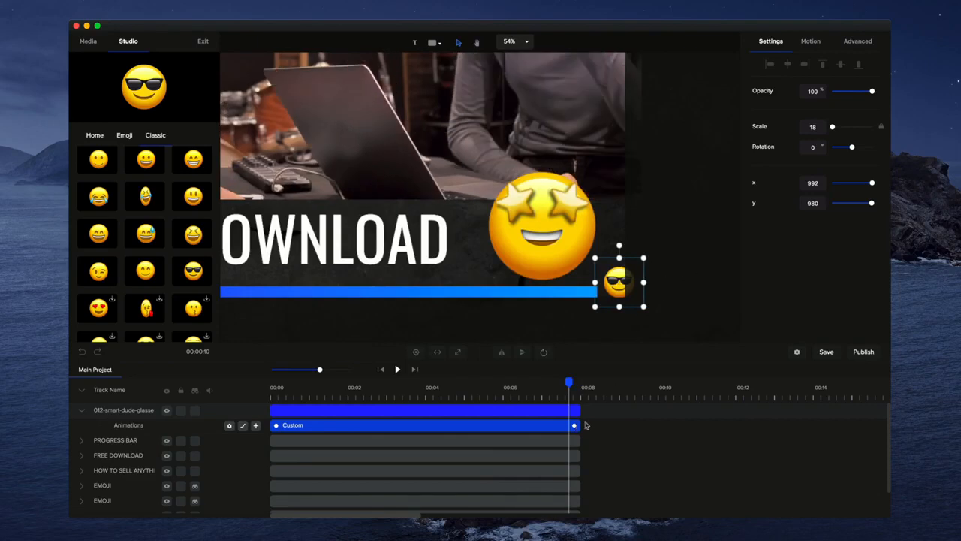
left_click_drag(575, 426, 558, 424)
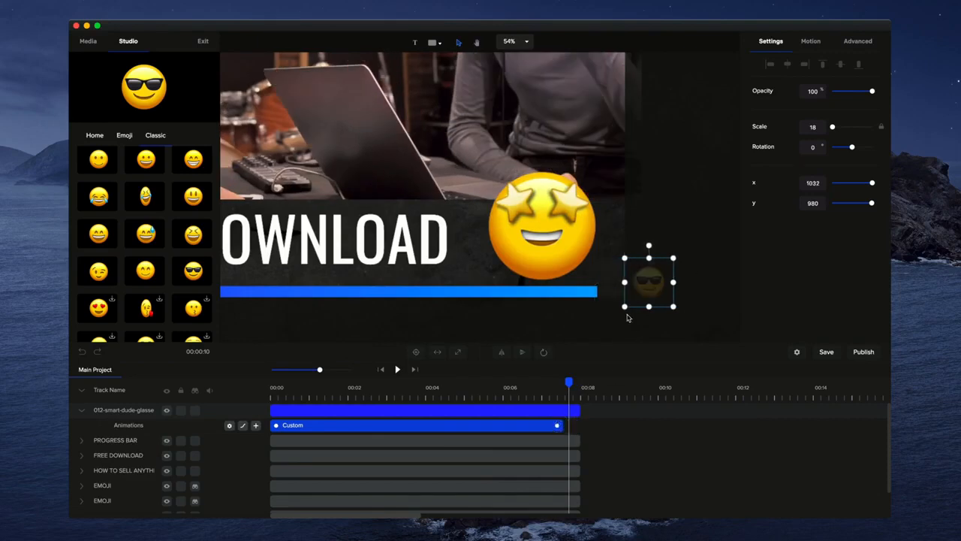
left_click_drag(646, 282, 617, 284)
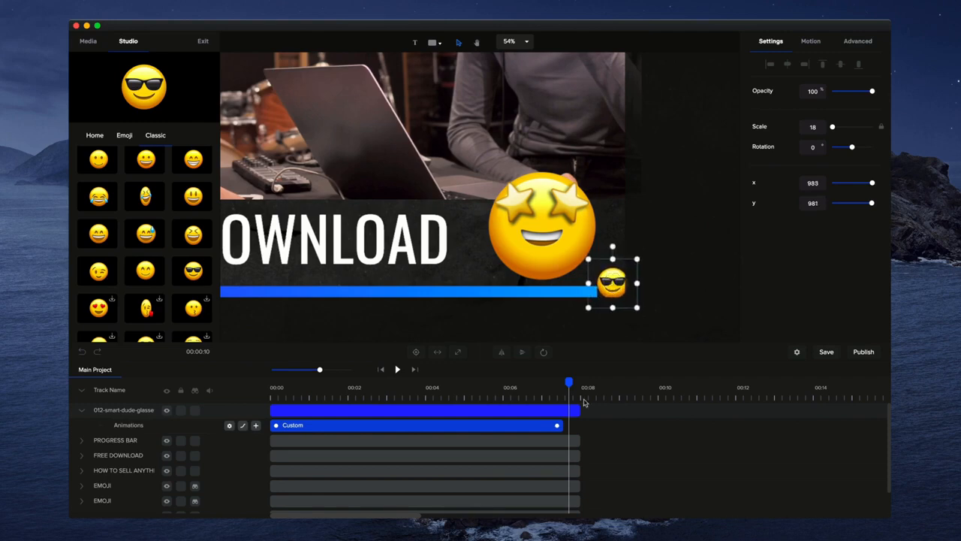
left_click(558, 426)
left_click_drag(556, 425, 572, 425)
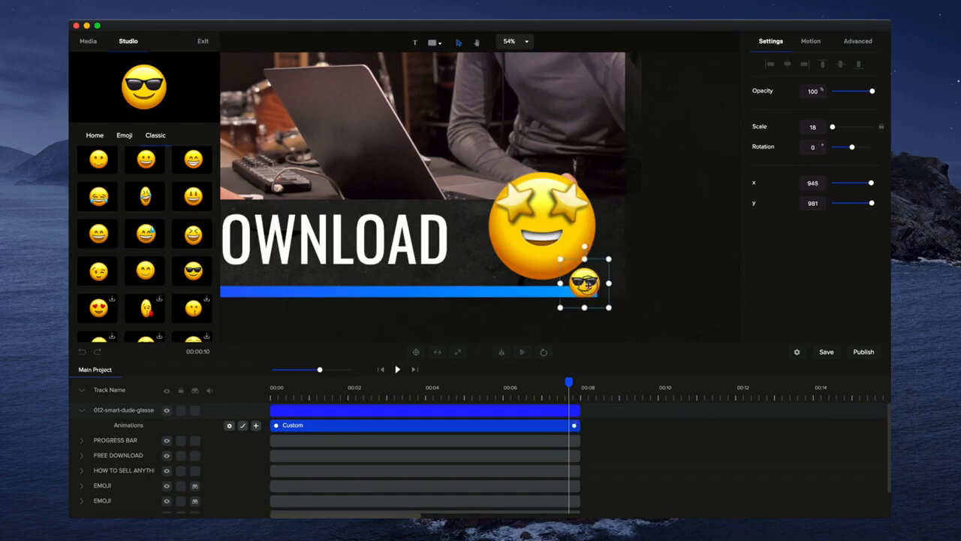
Play the adjusted animation through from the beginning to past the end of the clips, and return the playhead to the start
left_click(383, 370)
left_click(399, 370)
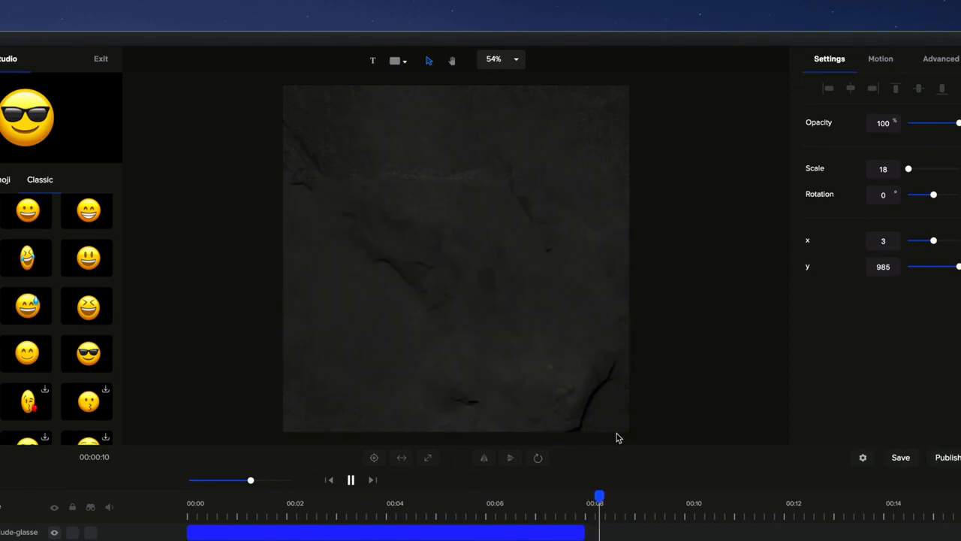
left_click_drag(576, 501, 189, 503)
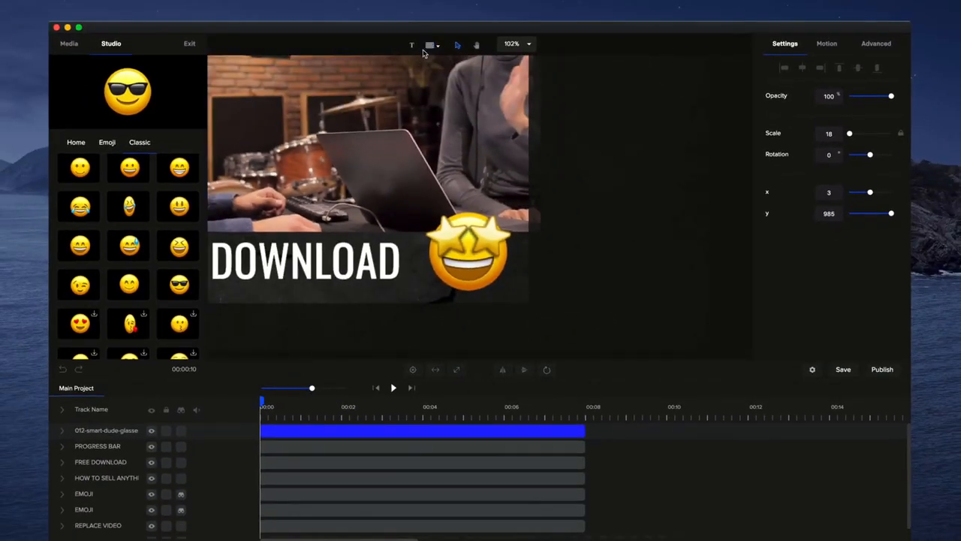
Bring the whole canvas back into view at 54% zoom
left_click_drag(380, 162, 506, 223)
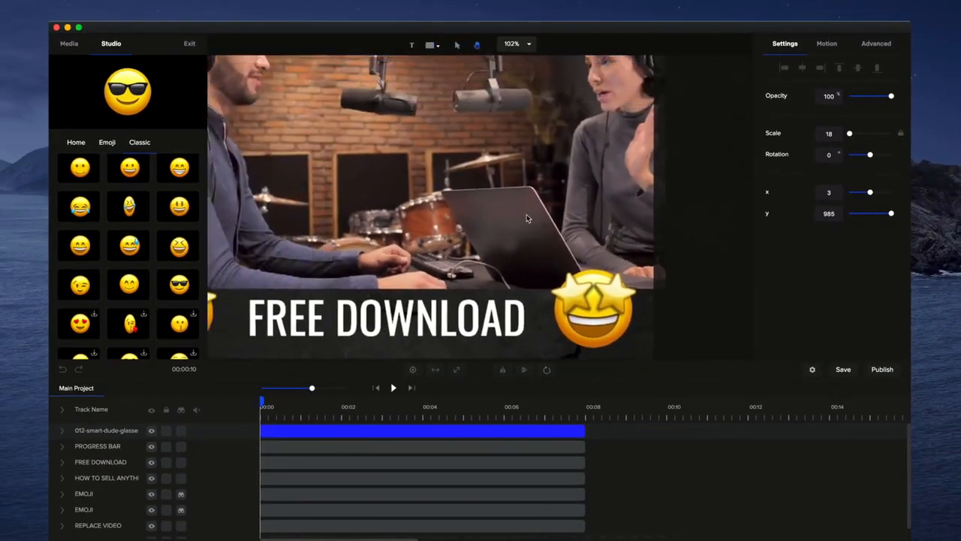
scroll(506, 224, "down", 3)
left_click_drag(444, 233, 469, 276)
scroll(468, 276, "down", 1)
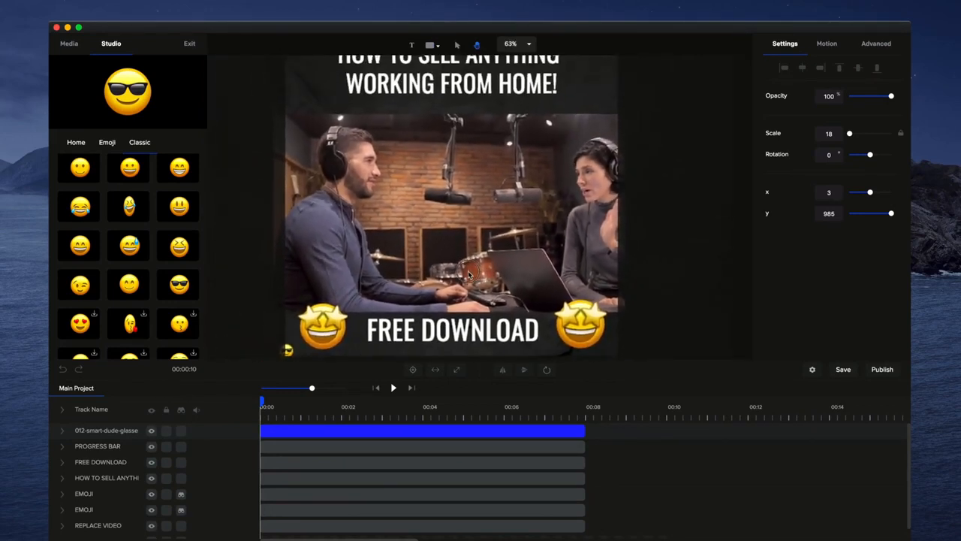
scroll(469, 276, "down", 1)
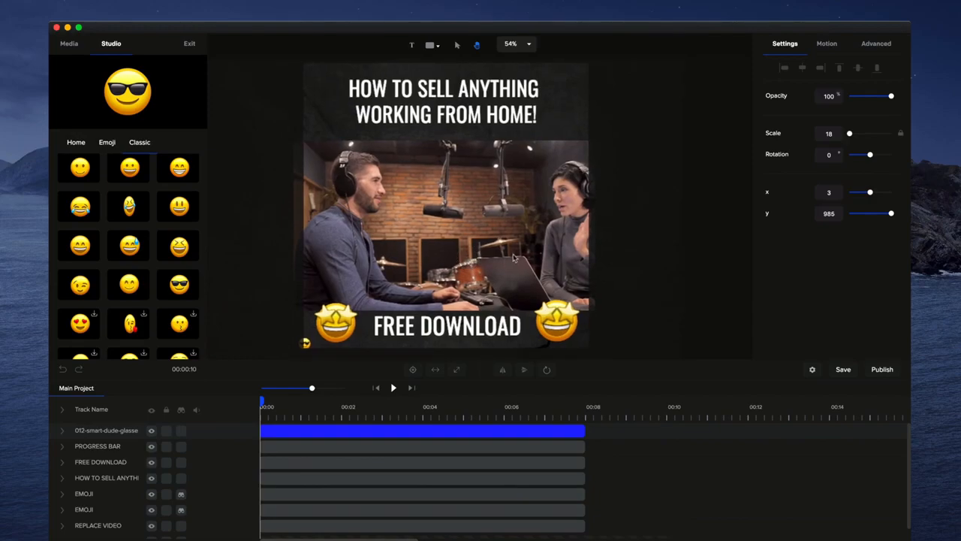